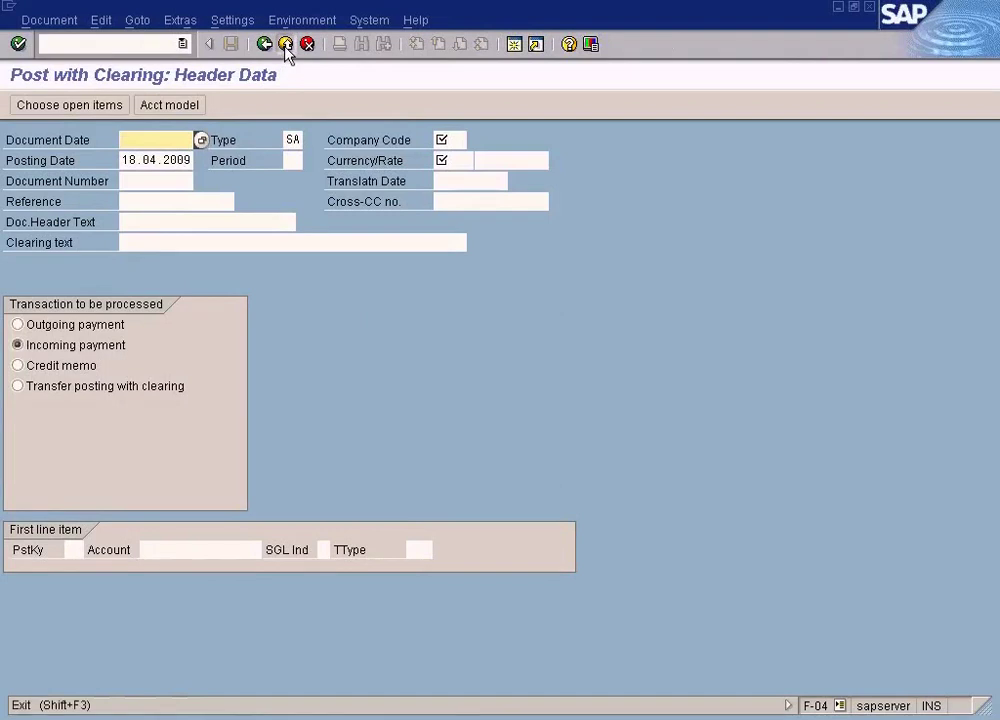
Exit the Post with Clearing entry without keeping its data
{"action": "left_click", "coordinate": [286, 45]}
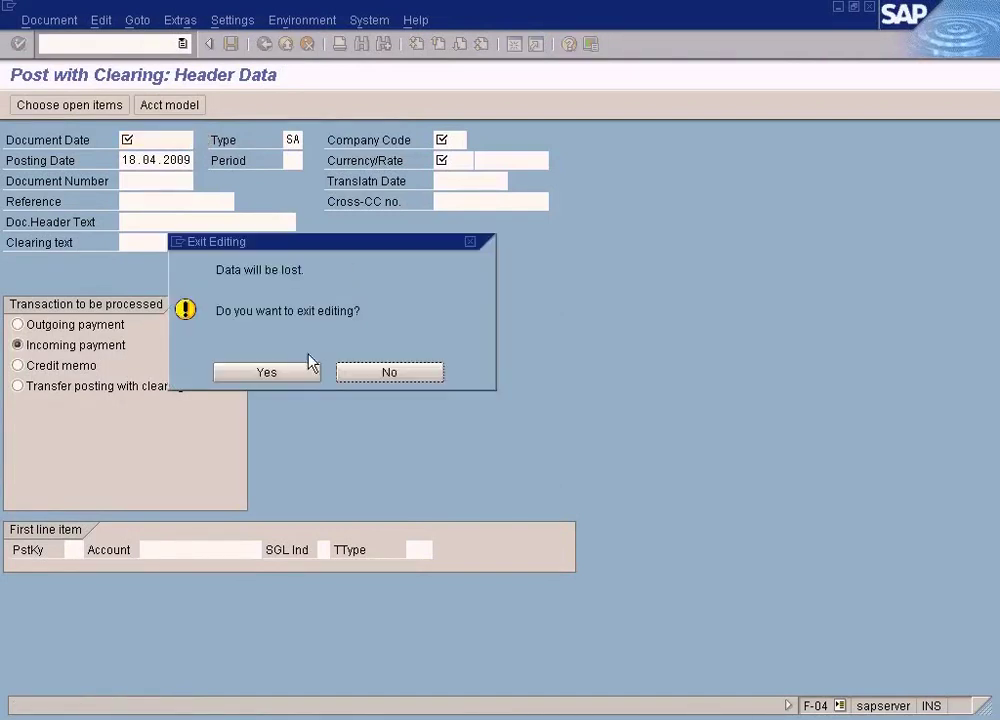
{"action": "left_click", "coordinate": [297, 377]}
{"action": "left_click", "coordinate": [266, 372]}
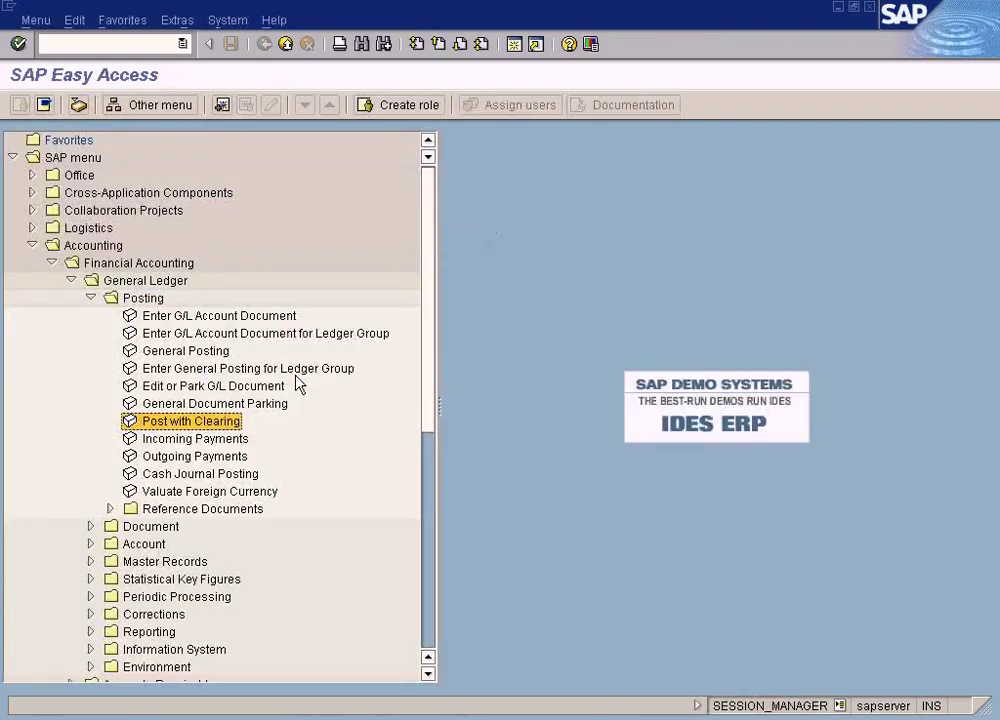
Open Post with Clearing from the General Ledger posting transactions and choose Transfer posting with clearing as the transaction to process
{"action": "left_click", "coordinate": [95, 249]}
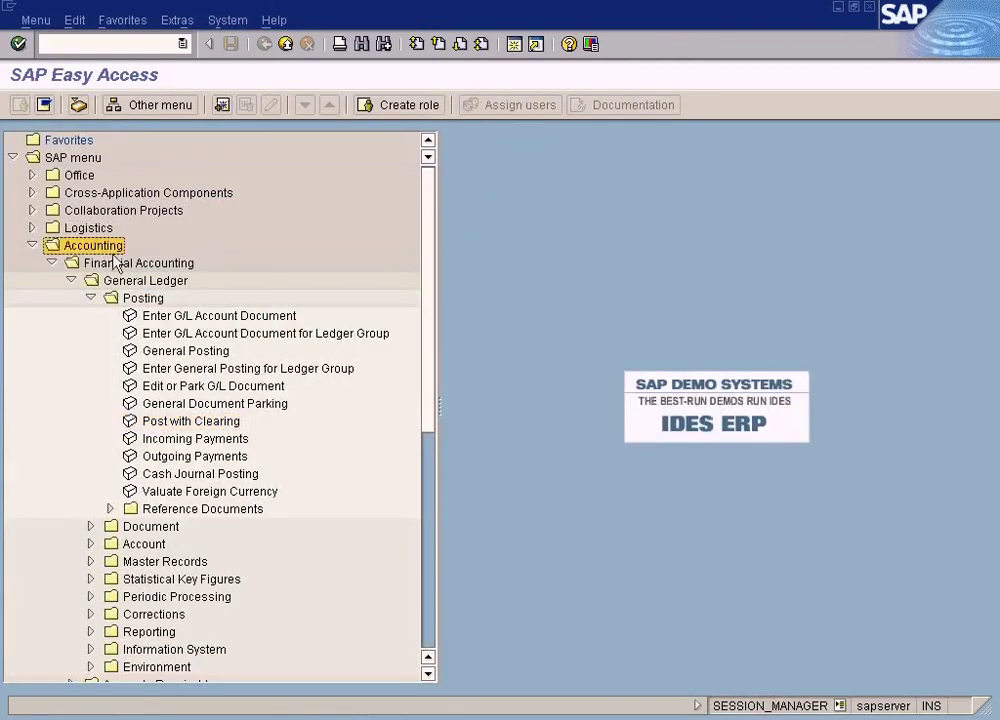
{"action": "left_click", "coordinate": [124, 262]}
{"action": "left_click", "coordinate": [142, 281]}
{"action": "left_click", "coordinate": [143, 297]}
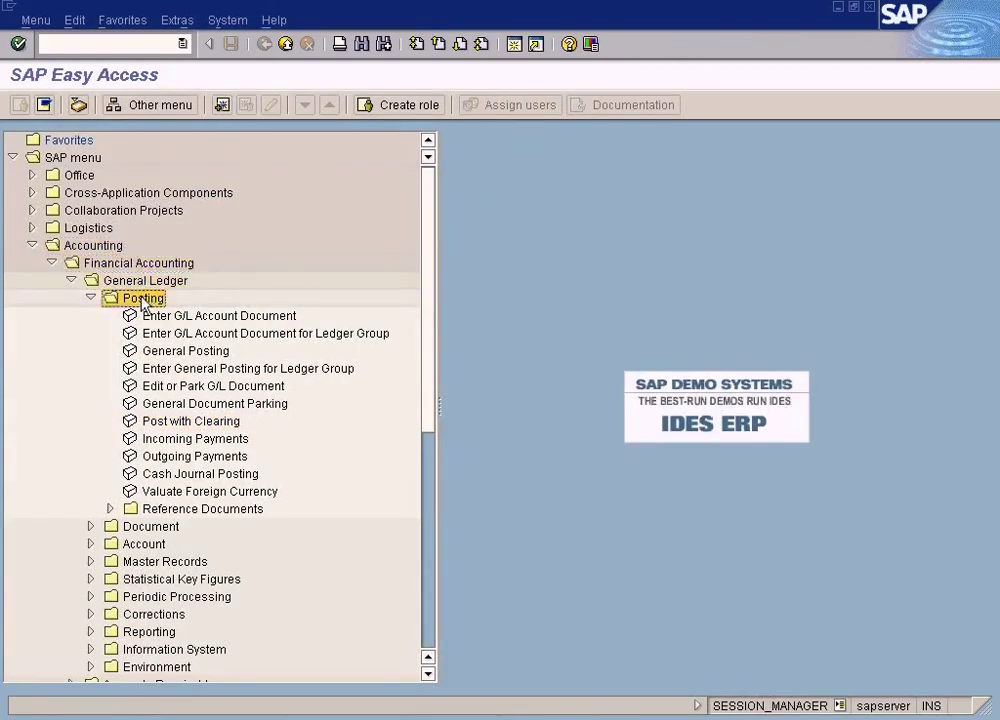
{"action": "left_click", "coordinate": [200, 422]}
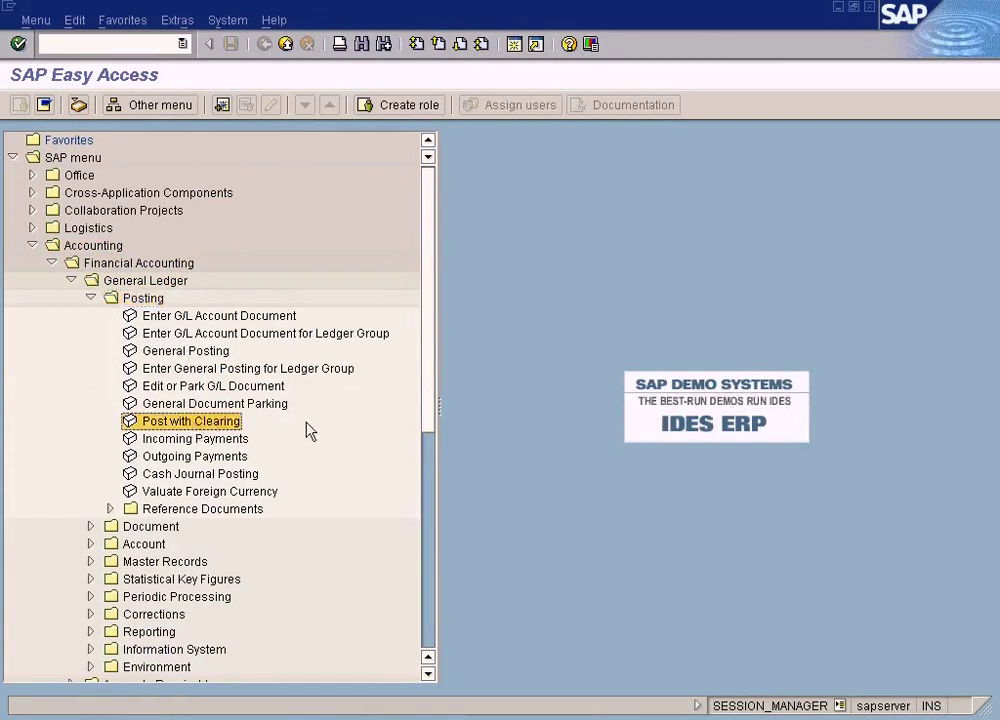
{"action": "double_click", "coordinate": [218, 428]}
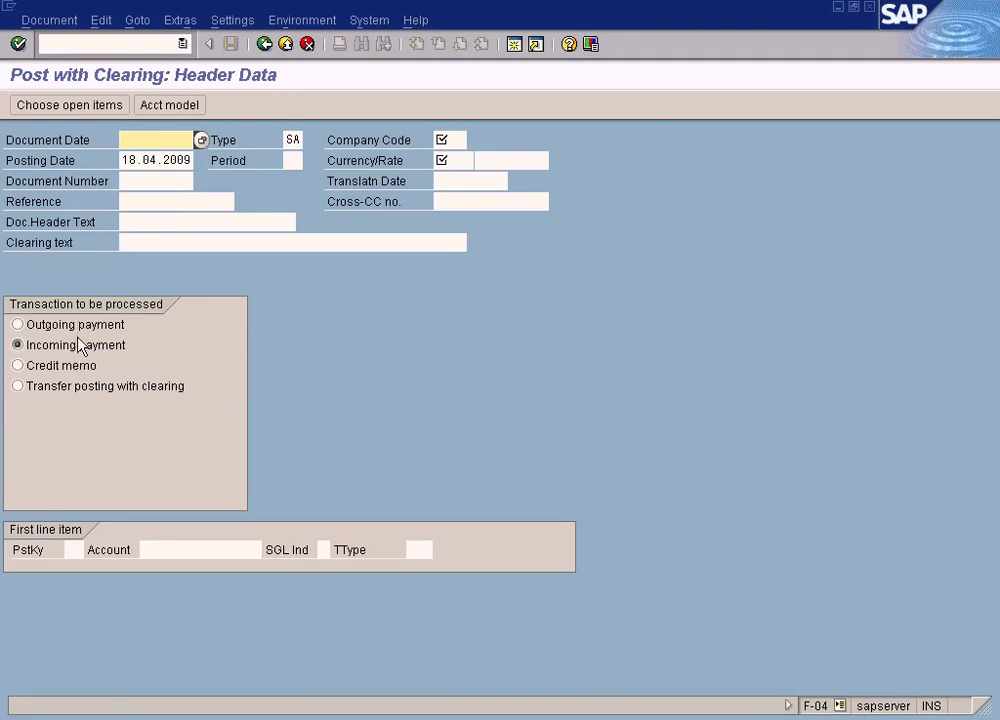
{"action": "left_click", "coordinate": [64, 387]}
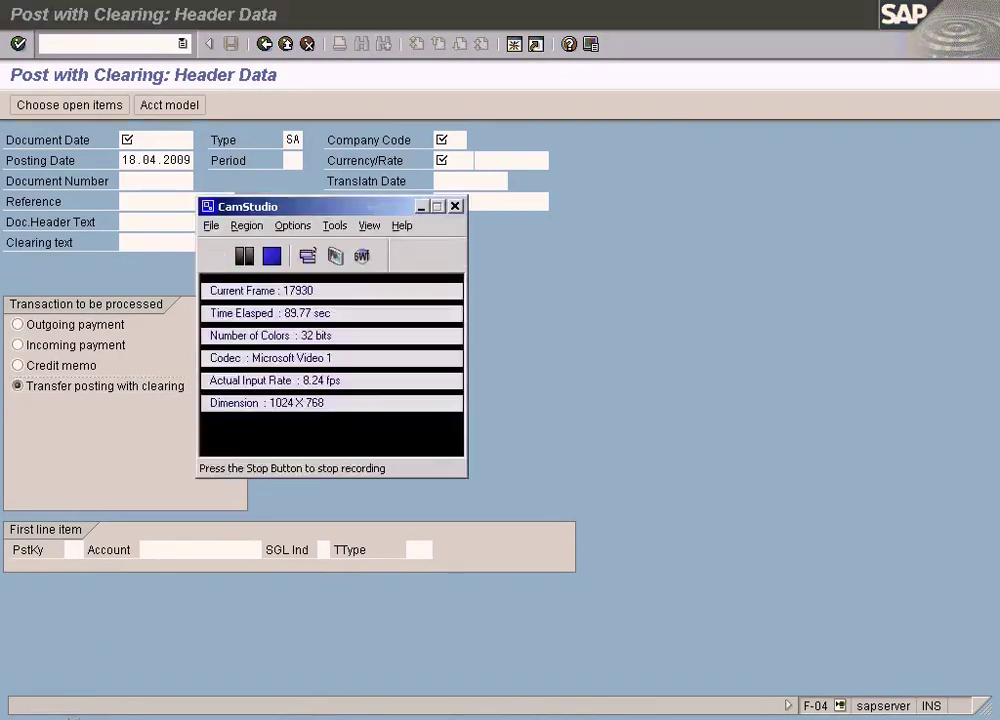
Switch to the Paint sketch, clear the recorder window out of the way, and examine the amounts under Customer A and Customer B
{"action": "key", "text": "alt+Tab"}
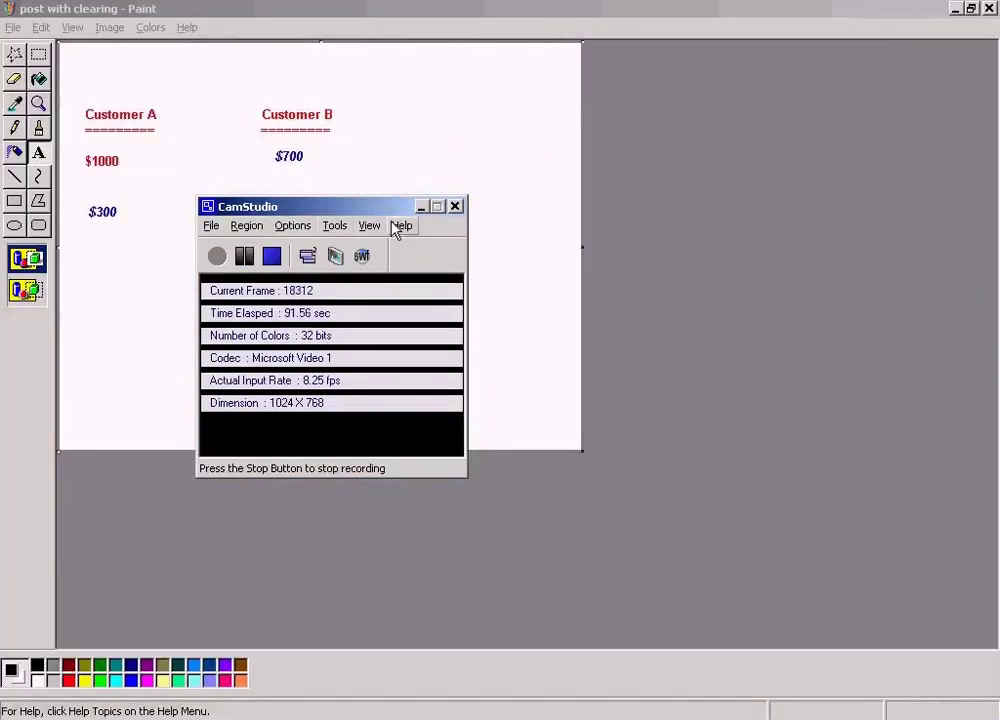
{"action": "left_click", "coordinate": [421, 206]}
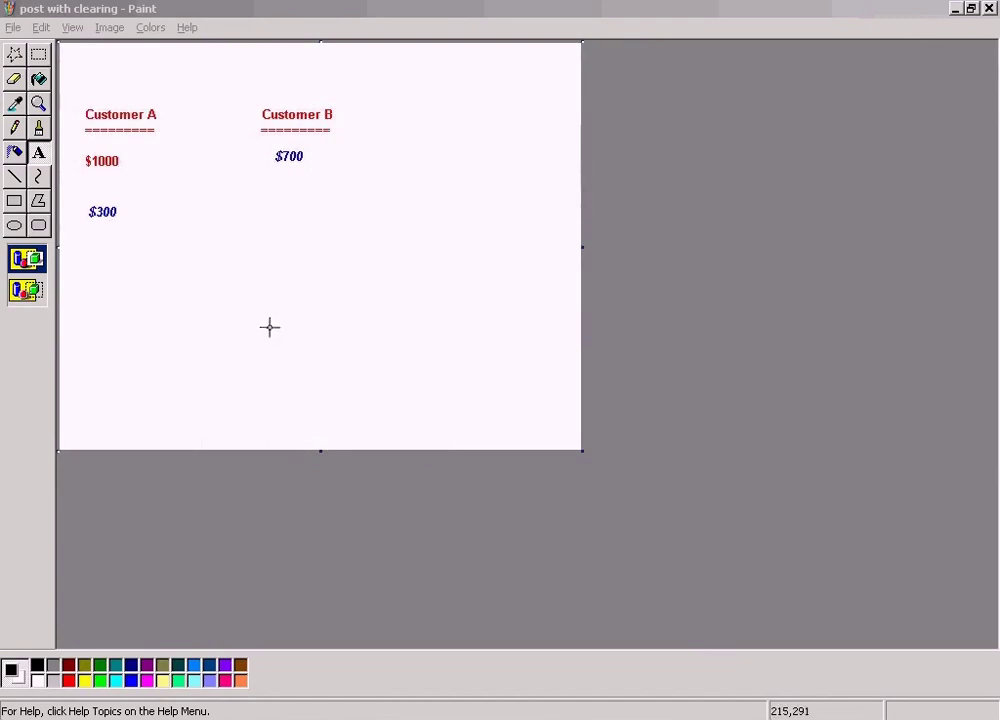
{"action": "left_click", "coordinate": [38, 153]}
{"action": "left_click", "coordinate": [40, 62]}
{"action": "left_click_drag", "start_coordinate": [73, 145], "coordinate": [156, 189]}
{"action": "left_click", "coordinate": [220, 100]}
{"action": "left_click_drag", "start_coordinate": [76, 140], "coordinate": [137, 174]}
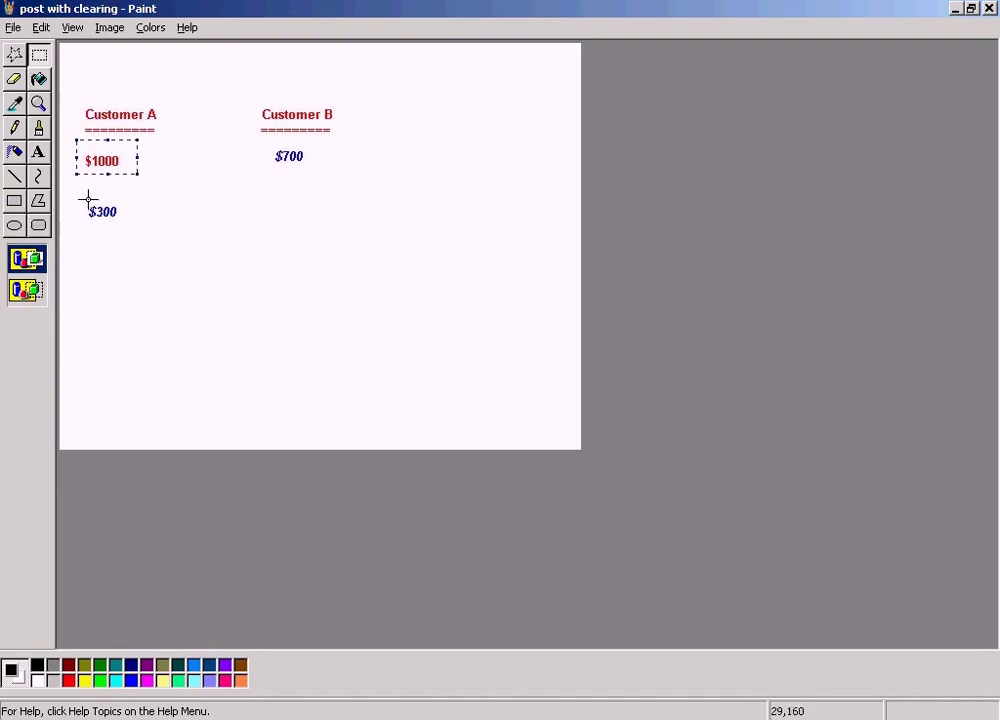
{"action": "left_click_drag", "start_coordinate": [84, 193], "coordinate": [124, 232]}
{"action": "left_click_drag", "start_coordinate": [264, 142], "coordinate": [354, 176]}
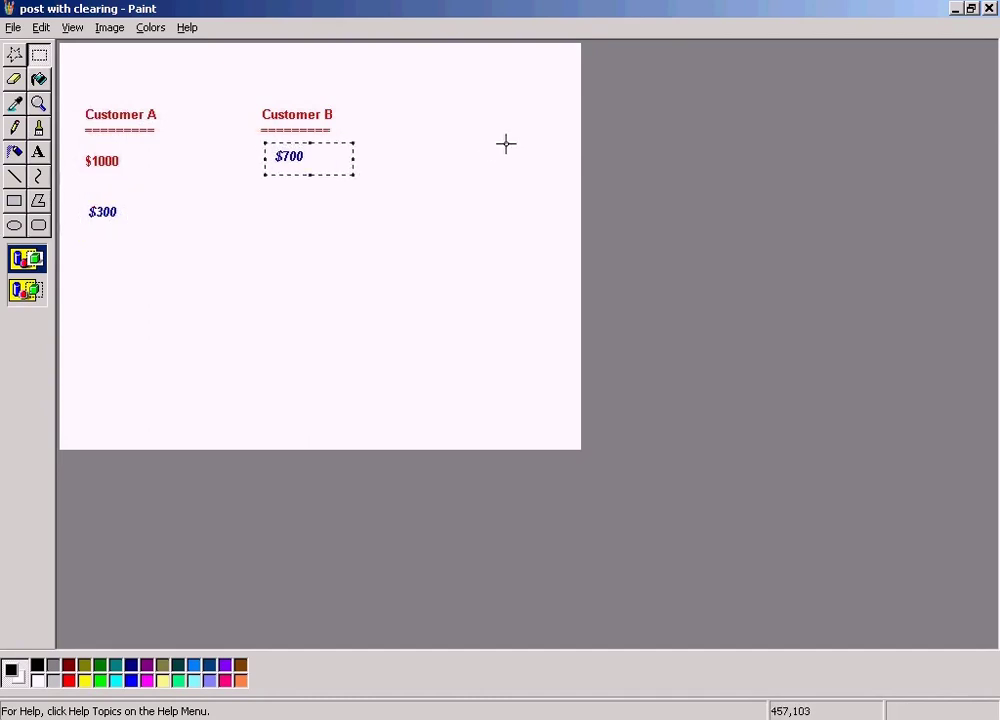
{"action": "left_click_drag", "start_coordinate": [78, 146], "coordinate": [134, 172]}
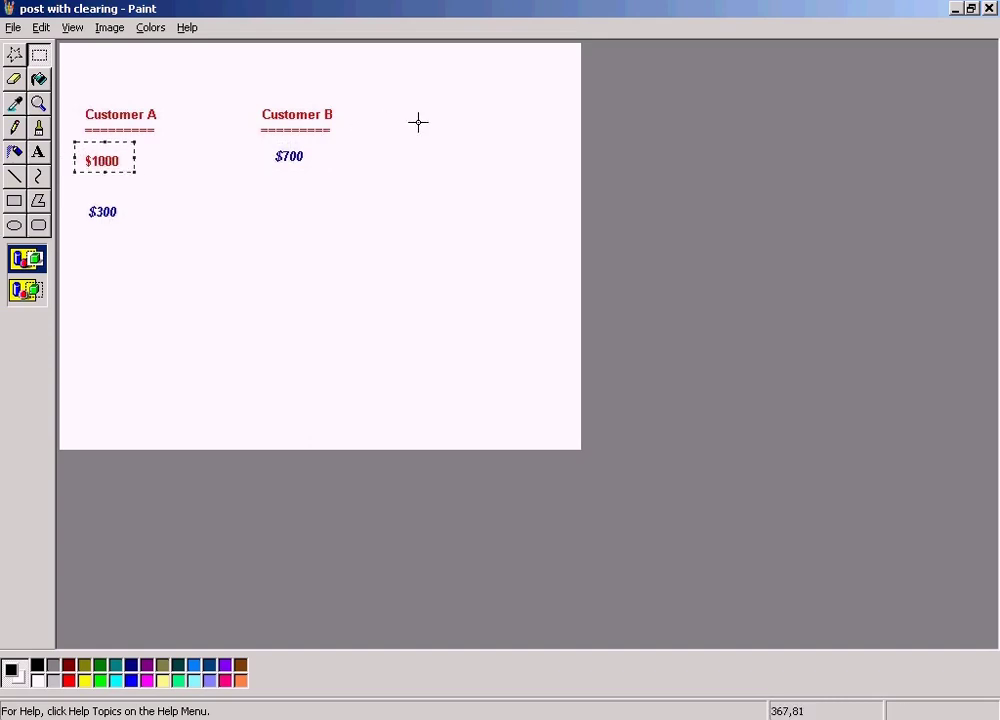
{"action": "left_click", "coordinate": [234, 81]}
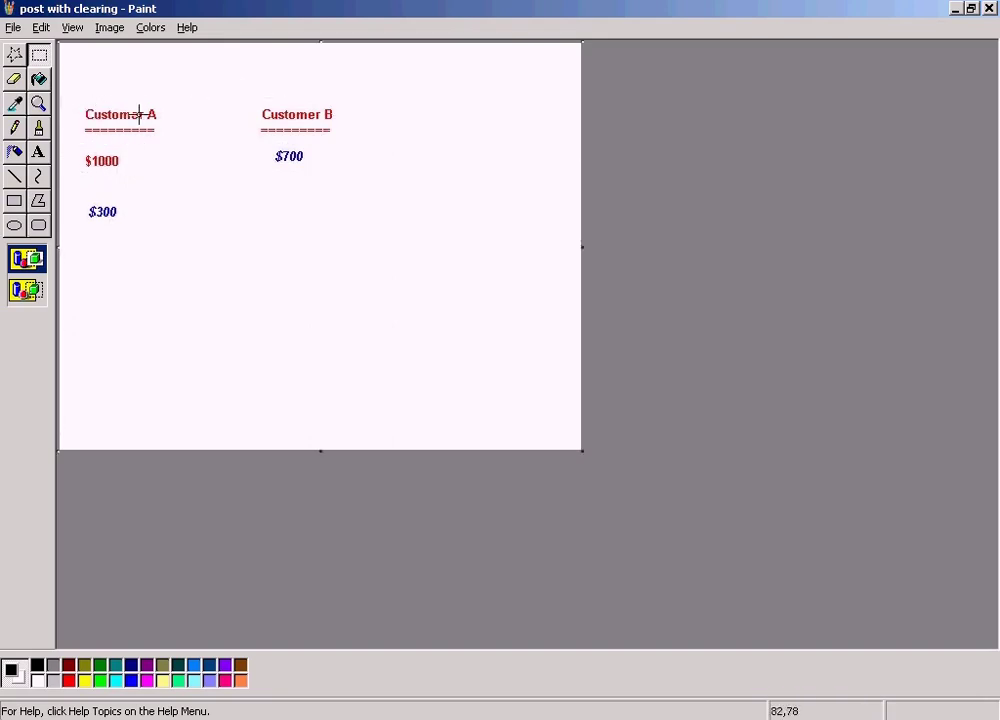
Examine in the sketch how Customer A's $1000 relates to the $300 item and Customer B's $700, and return to SAP
{"action": "left_click_drag", "start_coordinate": [78, 142], "coordinate": [128, 173]}
{"action": "left_click_drag", "start_coordinate": [256, 92], "coordinate": [345, 136]}
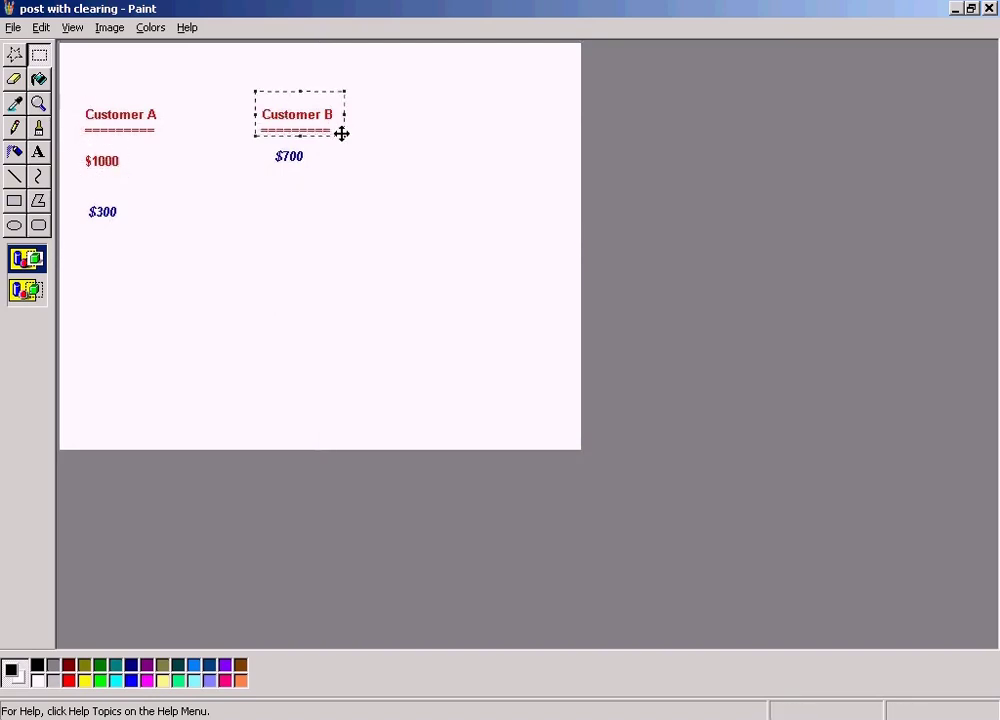
{"action": "left_click", "coordinate": [120, 151]}
{"action": "left_click_drag", "start_coordinate": [79, 191], "coordinate": [139, 228]}
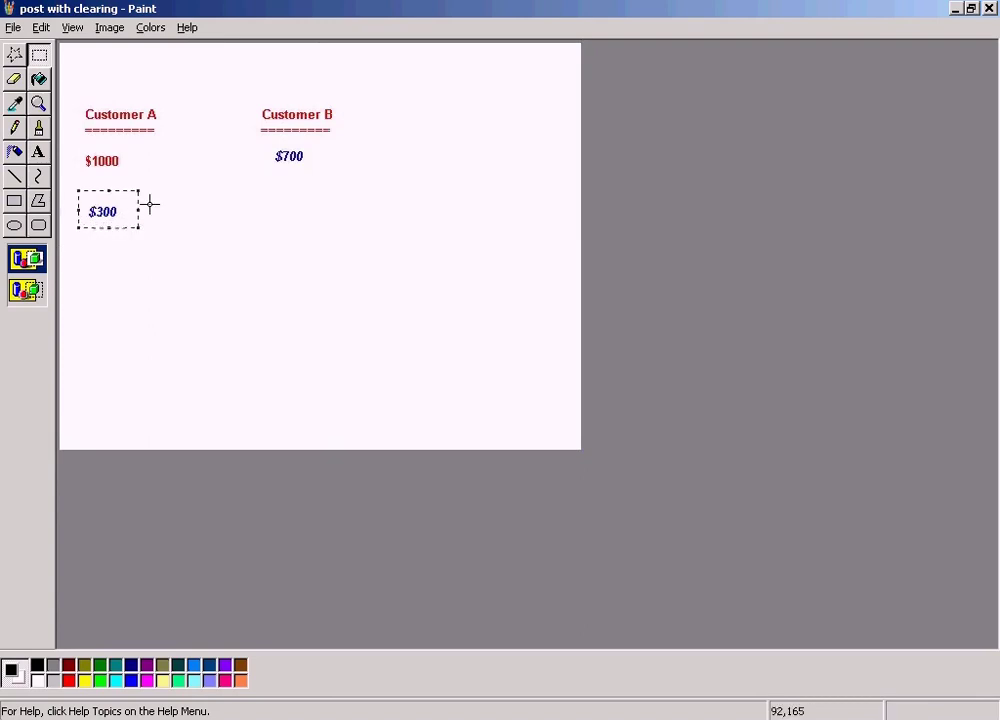
{"action": "left_click", "coordinate": [150, 147]}
{"action": "left_click_drag", "start_coordinate": [85, 143], "coordinate": [145, 178]}
{"action": "left_click", "coordinate": [250, 96]}
{"action": "left_click_drag", "start_coordinate": [250, 96], "coordinate": [373, 190]}
{"action": "left_click_drag", "start_coordinate": [78, 188], "coordinate": [145, 236]}
{"action": "left_click", "coordinate": [467, 163]}
{"action": "left_click_drag", "start_coordinate": [80, 146], "coordinate": [143, 187]}
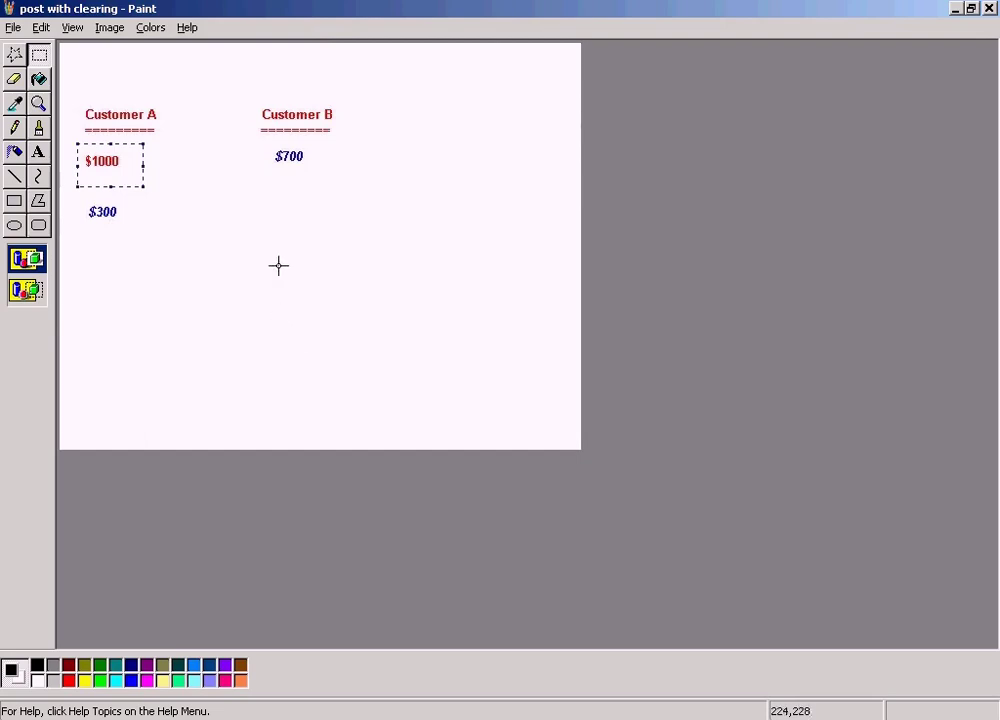
{"action": "left_click_drag", "start_coordinate": [248, 91], "coordinate": [355, 198]}
{"action": "left_click_drag", "start_coordinate": [67, 184], "coordinate": [170, 264]}
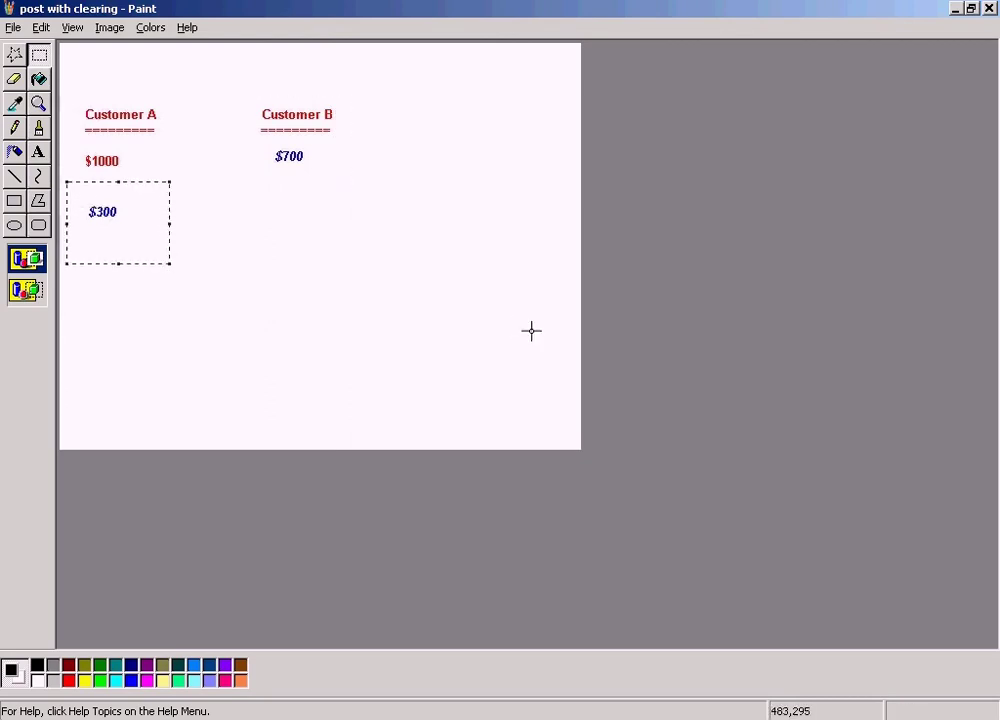
{"action": "left_click", "coordinate": [507, 305]}
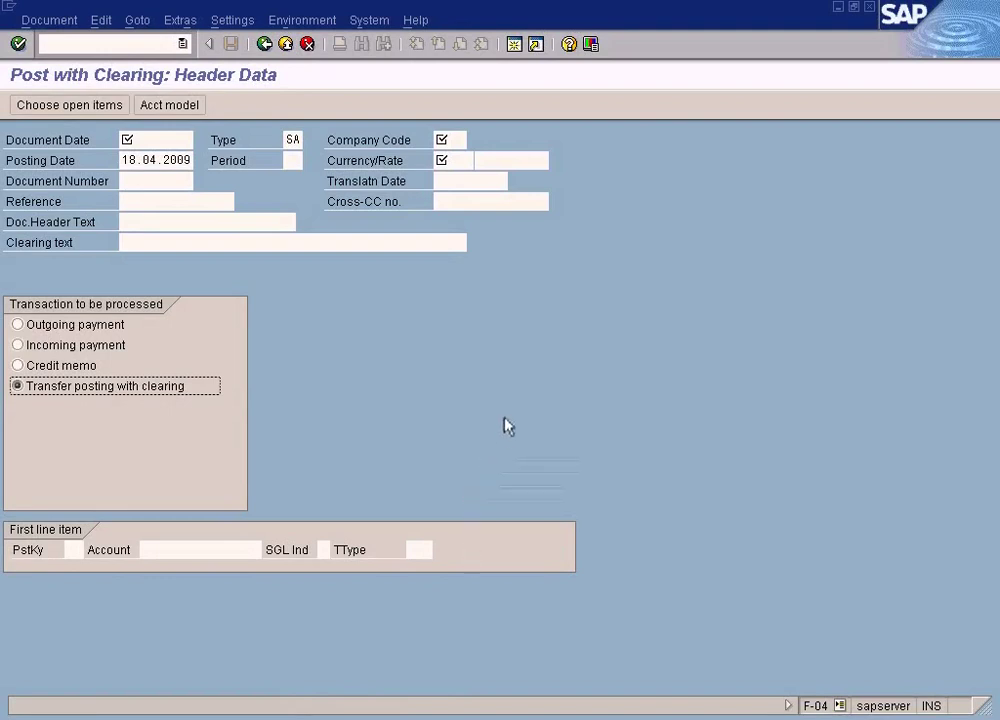
Copy the posting date 18.04.2009 into the document date
{"action": "left_click", "coordinate": [156, 143]}
{"action": "left_click_drag", "start_coordinate": [123, 159], "coordinate": [197, 170]}
{"action": "key", "text": "ctrl+c"}
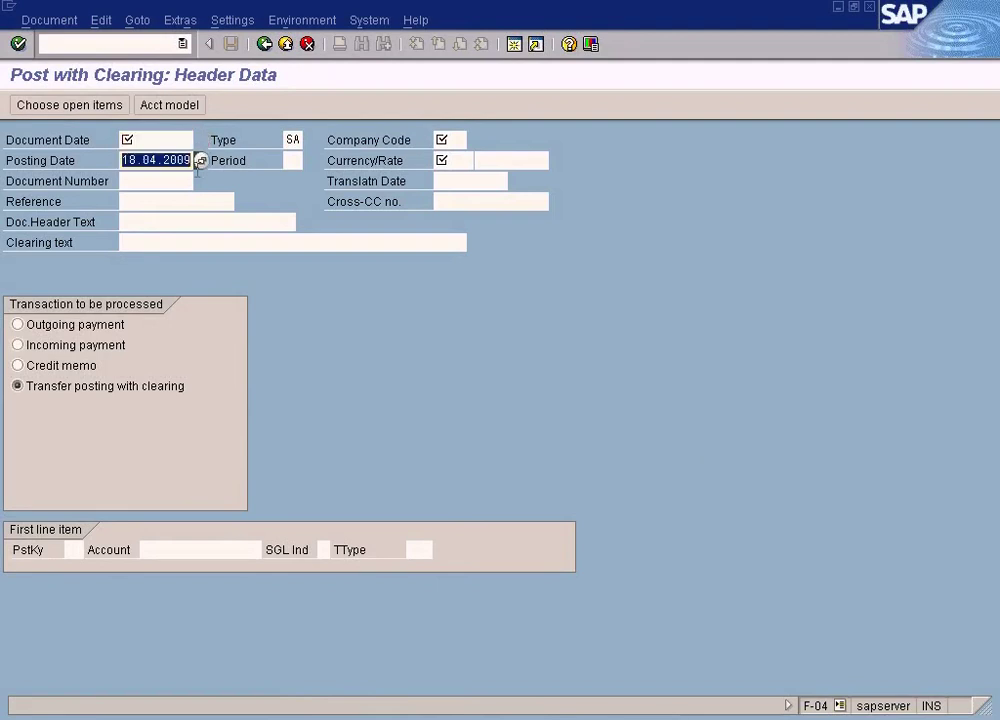
{"action": "left_click", "coordinate": [176, 141]}
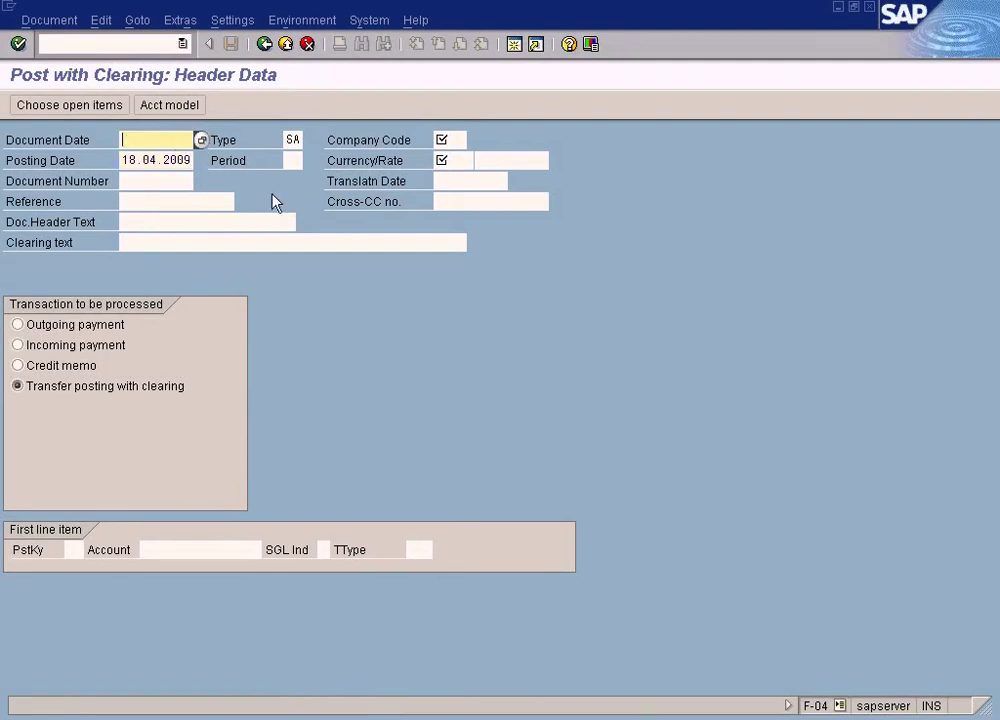
{"action": "key", "text": "ctrl+v"}
{"action": "key", "text": "Tab"}
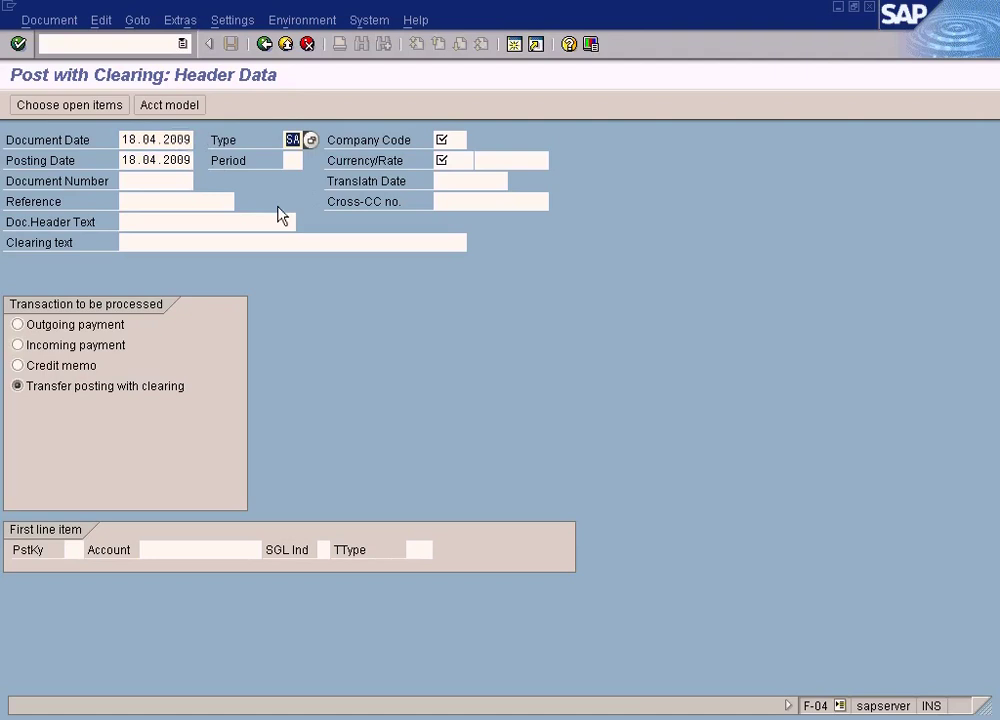
Set the document type to DR, the company code to sun, the currency to usd and the period to 4
{"action": "type", "text": "K"}
{"action": "key", "text": "BackSpace"}
{"action": "key", "text": "Tab"}
{"action": "type", "text": "sun"}
{"action": "key", "text": "Tab"}
{"action": "key", "text": "Tab"}
{"action": "key", "text": "Tab"}
{"action": "key", "text": "Tab"}
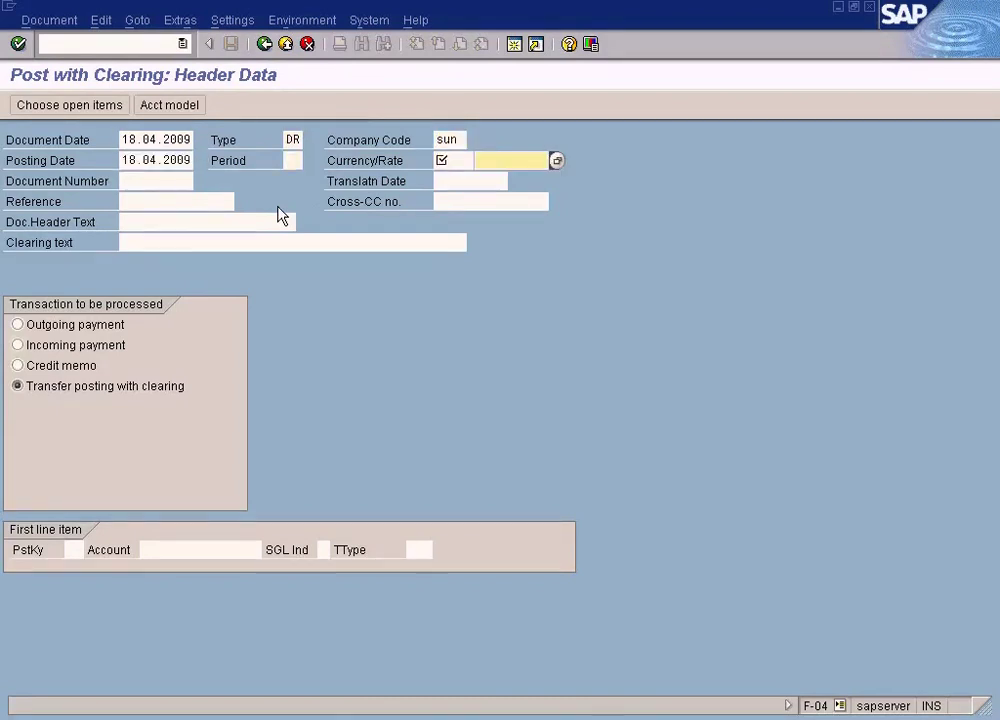
{"action": "key", "text": "shift+Tab"}
{"action": "type", "text": "usd"}
{"action": "left_click", "coordinate": [293, 160]}
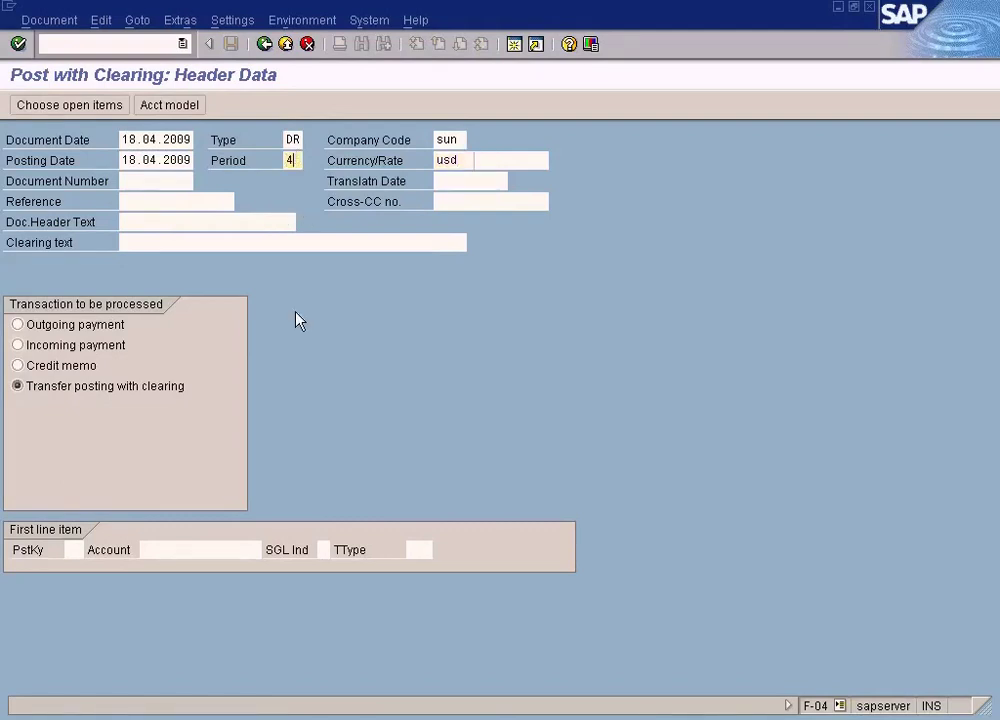
Set the first line item's posting key to 01, pick Customer B's account from the customer search, and continue to the item details
{"action": "left_click", "coordinate": [76, 549]}
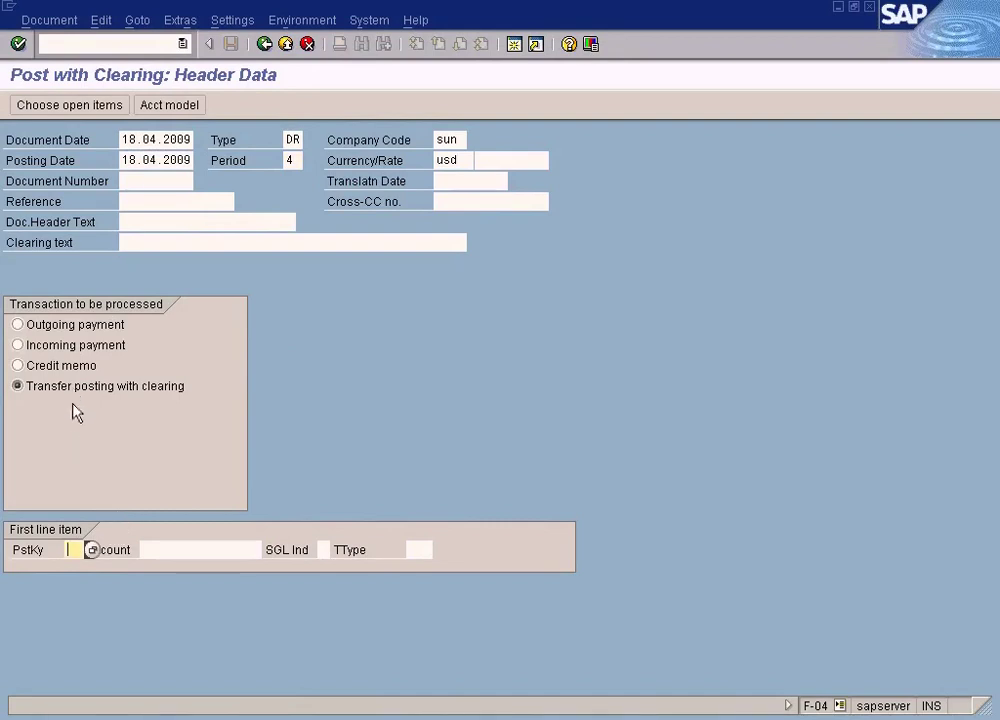
{"action": "type", "text": "01"}
{"action": "left_click", "coordinate": [170, 548]}
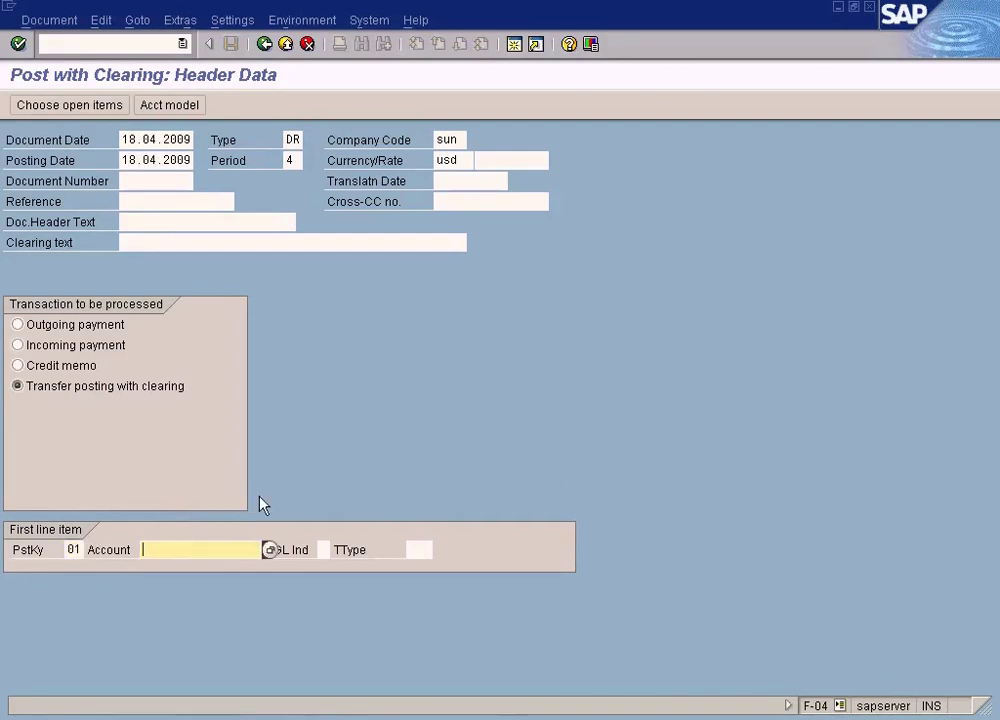
{"action": "left_click", "coordinate": [268, 549]}
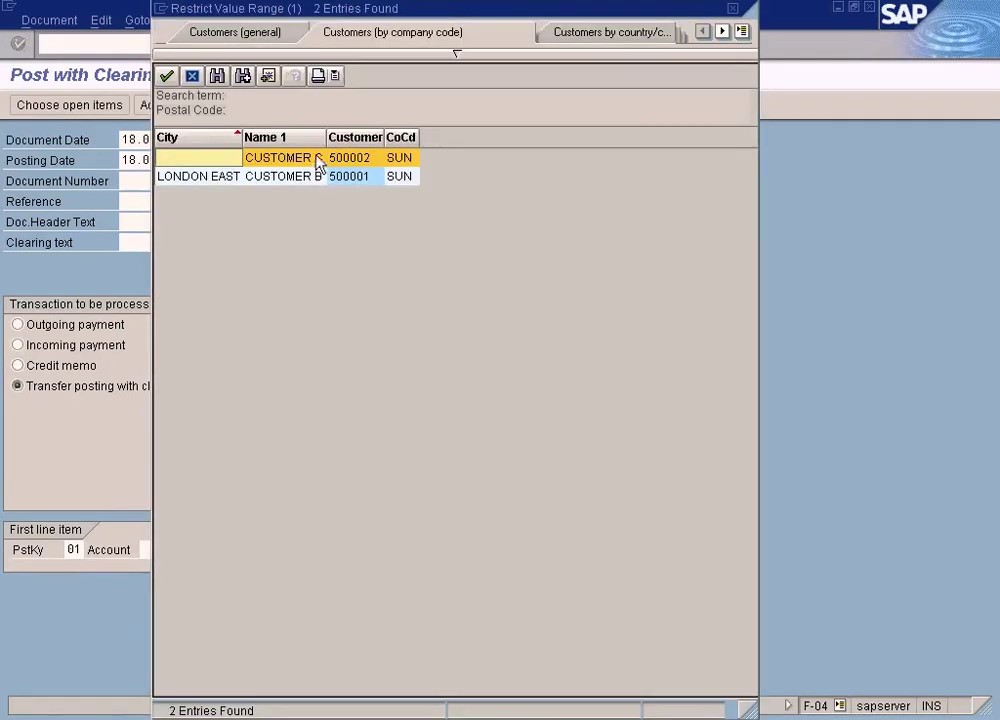
{"action": "left_click", "coordinate": [317, 177]}
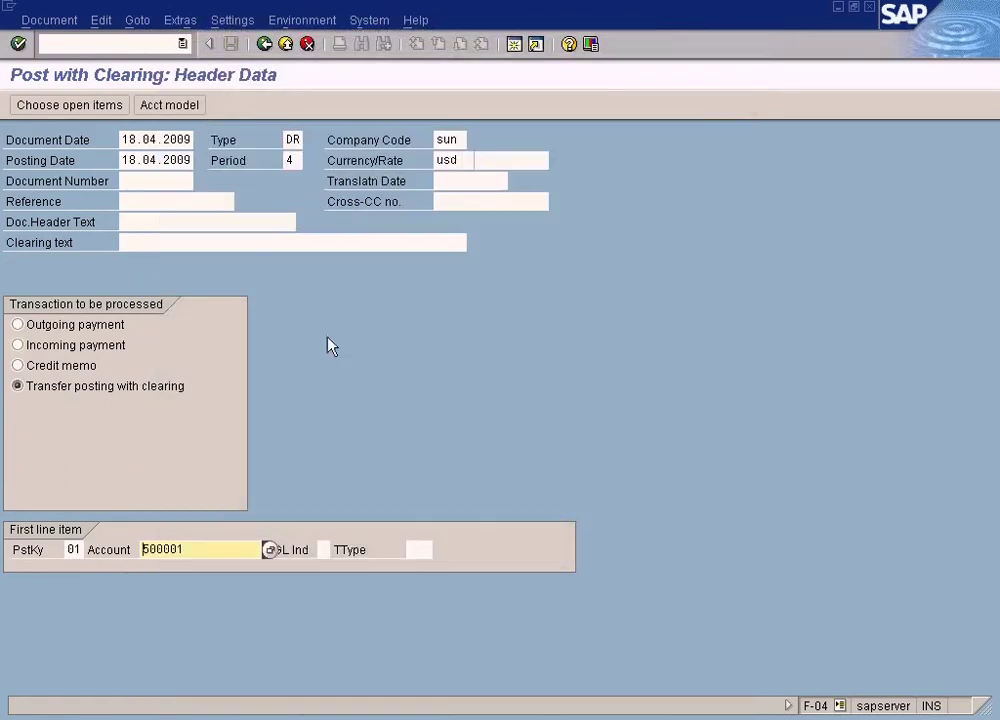
{"action": "key", "text": "Return"}
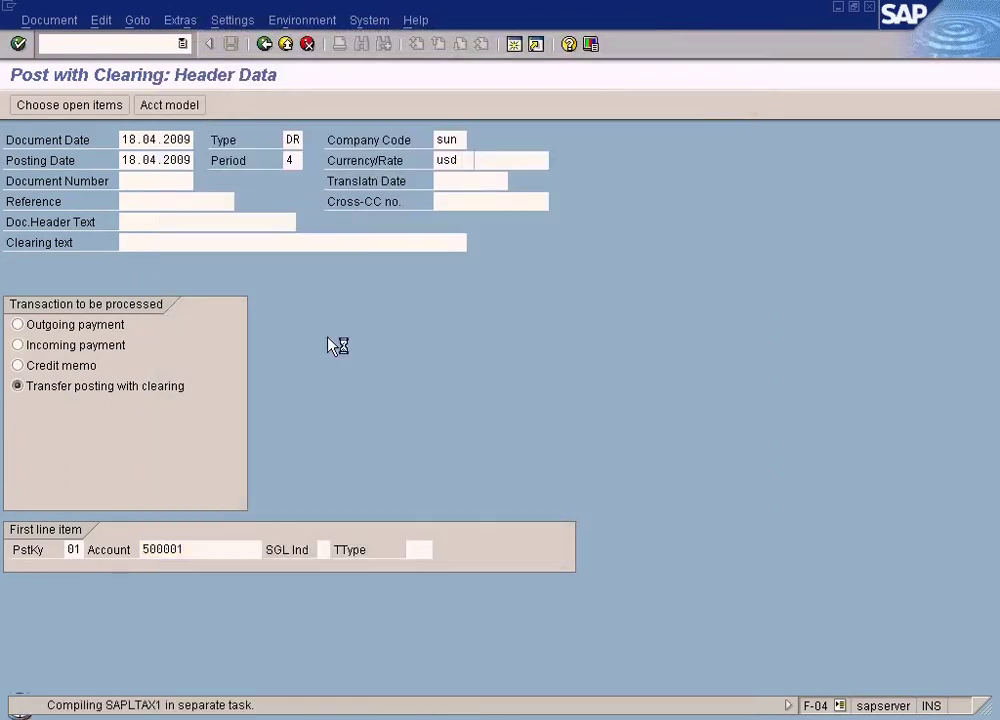
Check Customer A's amounts in the Paint sketch and enter 300 USD as the amount of the SAP customer invoice item
{"action": "key", "text": "alt+Tab"}
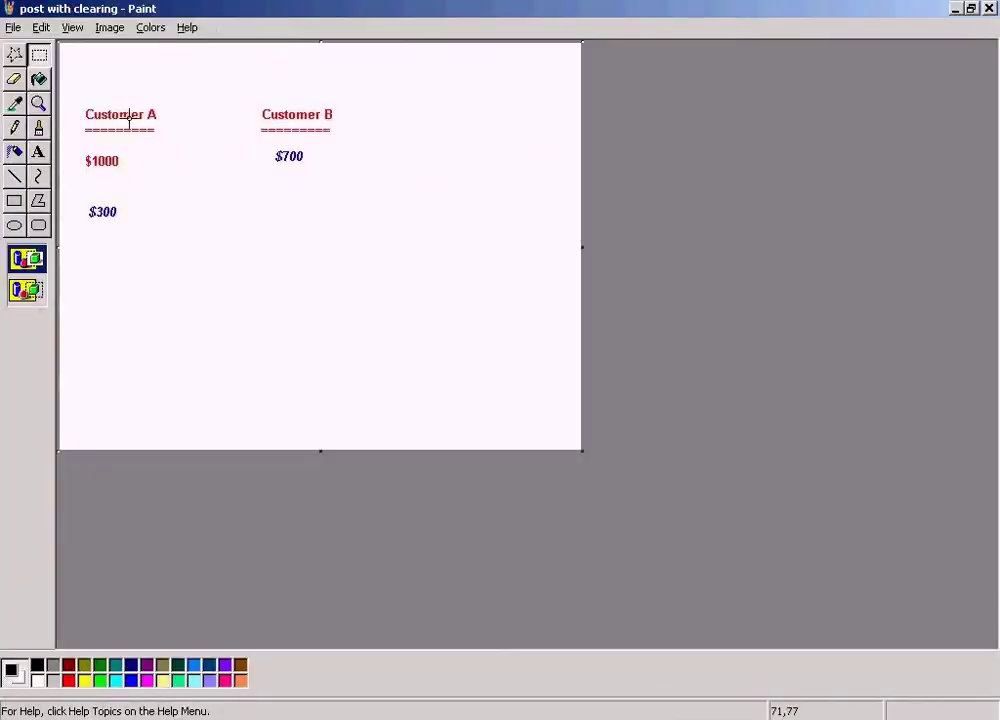
{"action": "left_click_drag", "start_coordinate": [77, 97], "coordinate": [157, 176]}
{"action": "left_click", "coordinate": [445, 719]}
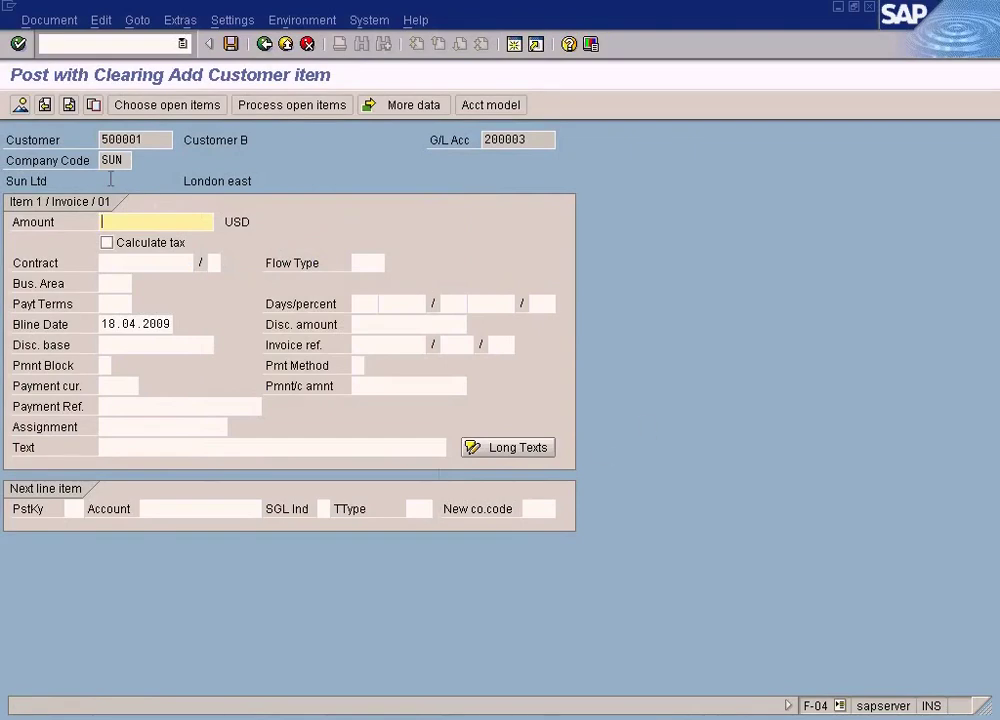
{"action": "key", "text": "alt+Tab"}
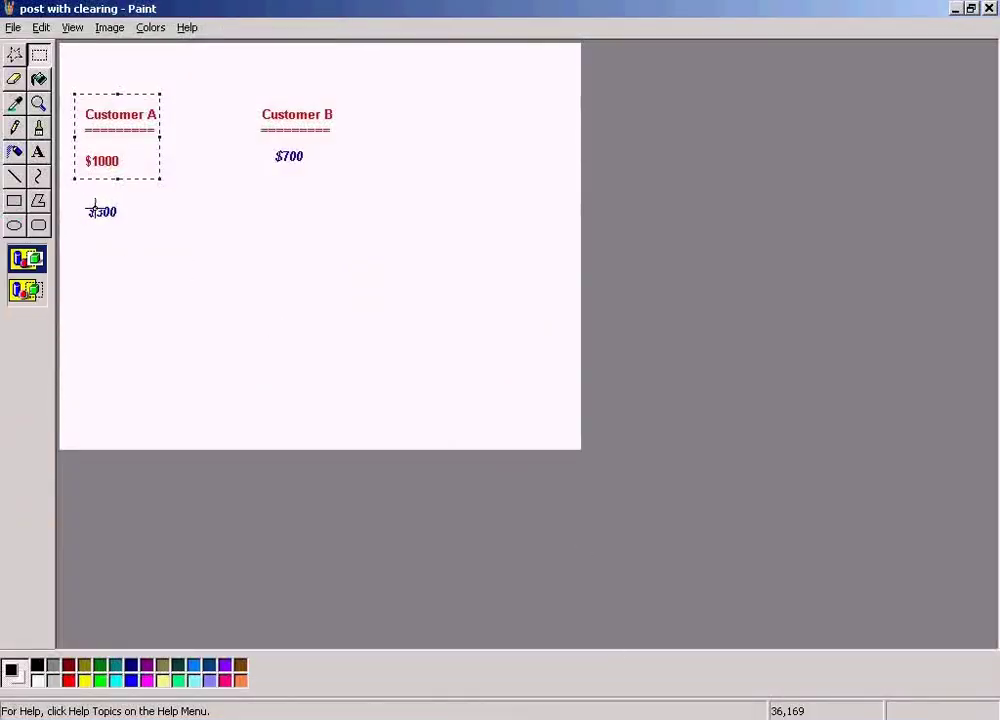
{"action": "key", "text": "alt+Tab"}
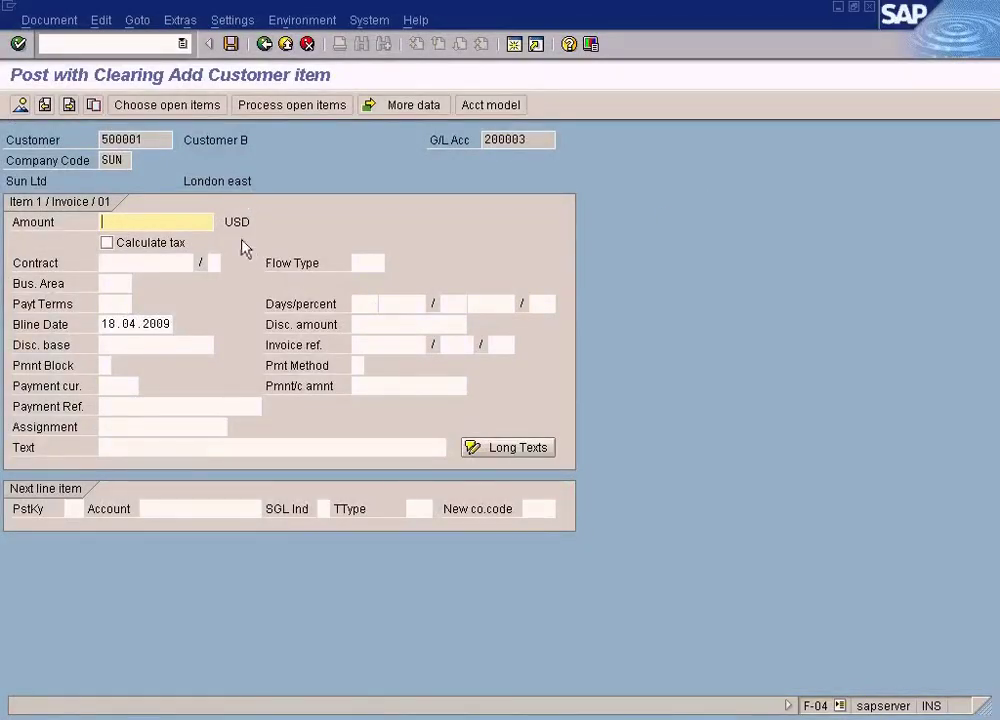
{"action": "type", "text": "300"}
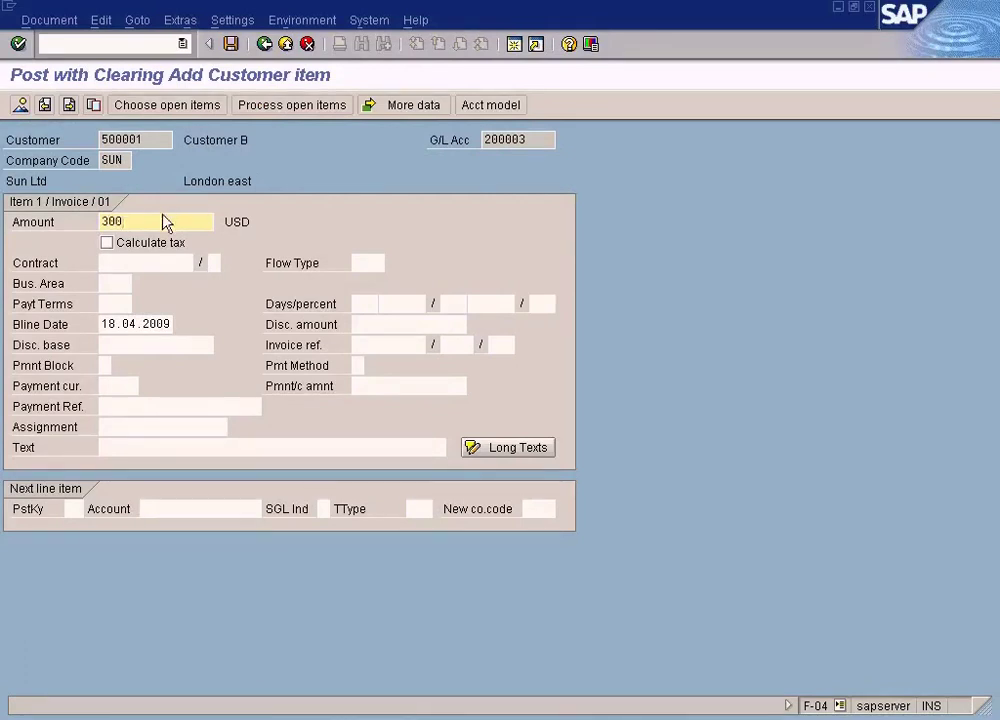
{"action": "key", "text": "alt+Tab"}
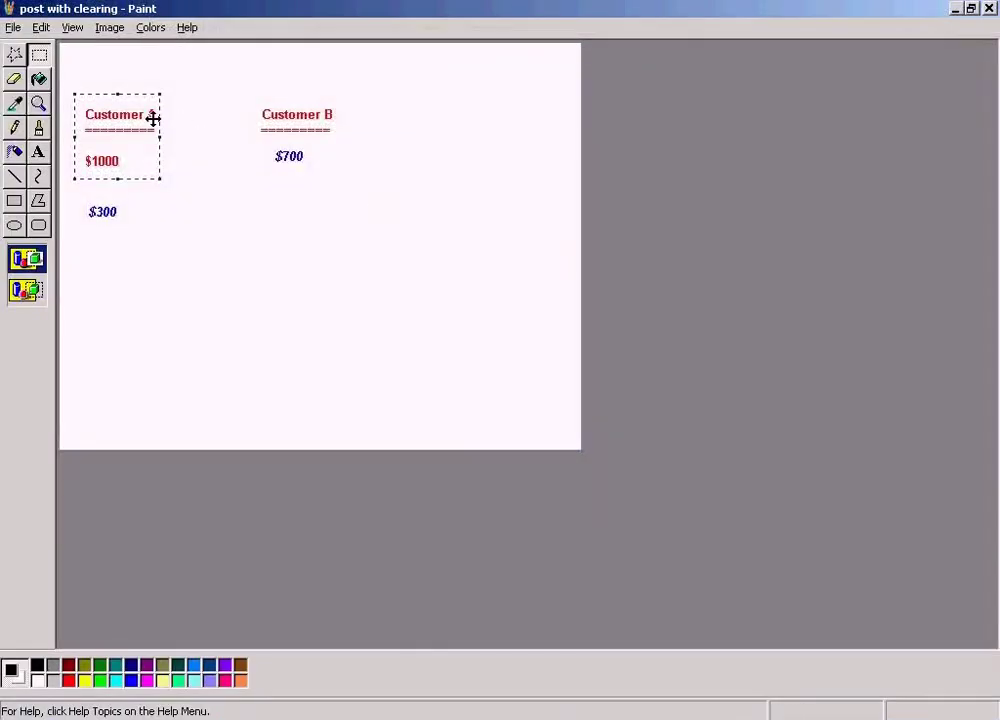
{"action": "key", "text": "alt+Tab"}
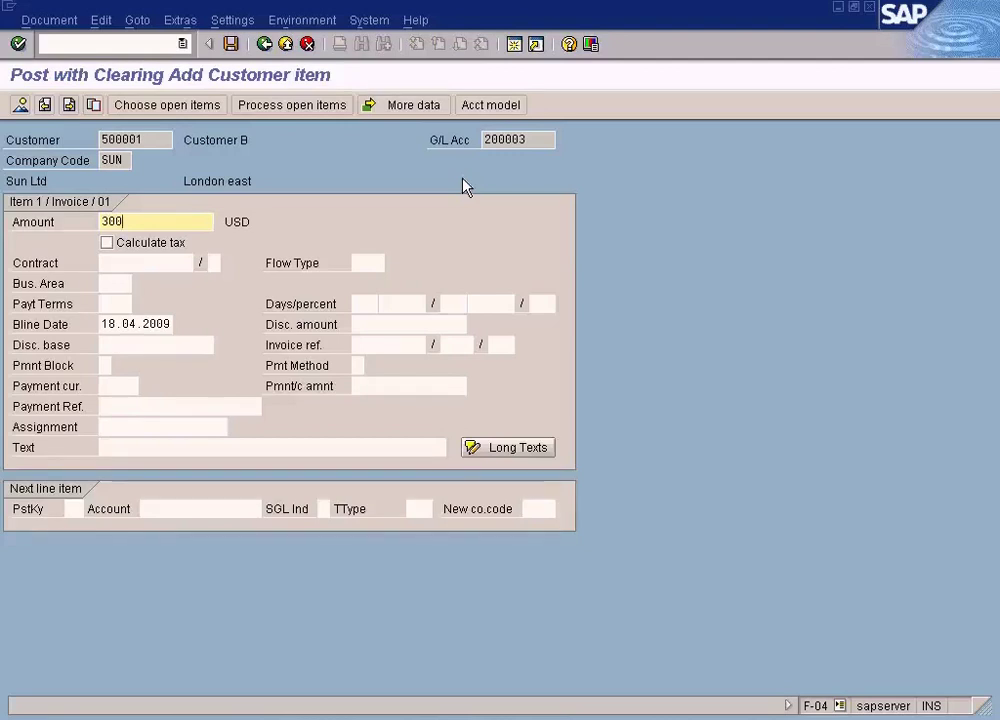
Confirm Customer B's 300 USD invoice item against the Paint sketch and open the SAP open item selection
{"action": "key", "text": "Return"}
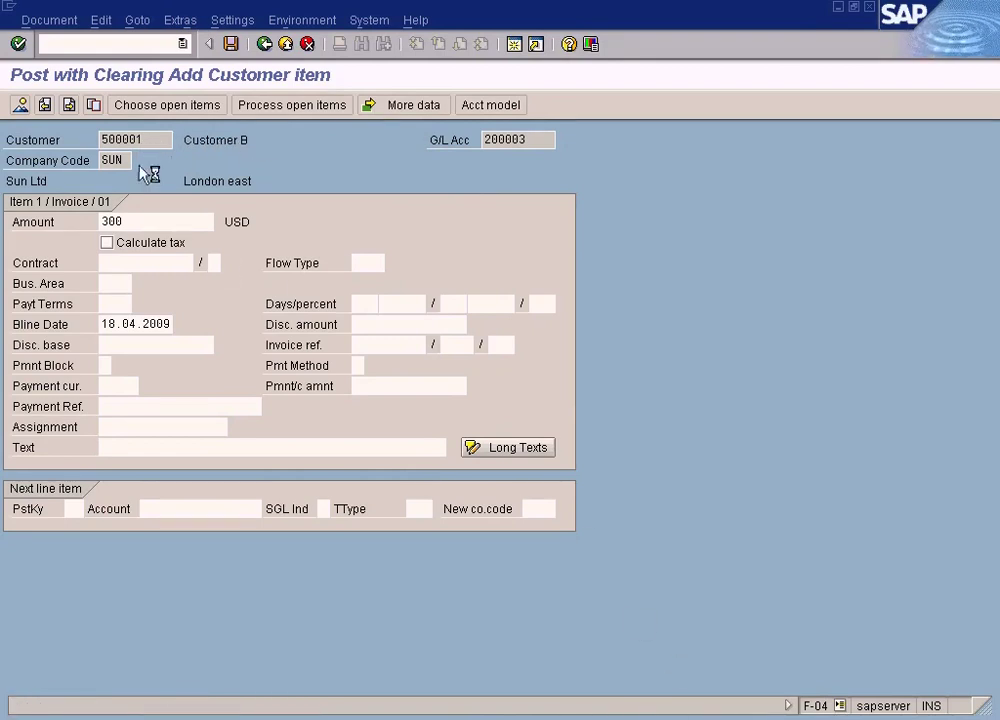
{"action": "key", "text": "alt+Tab"}
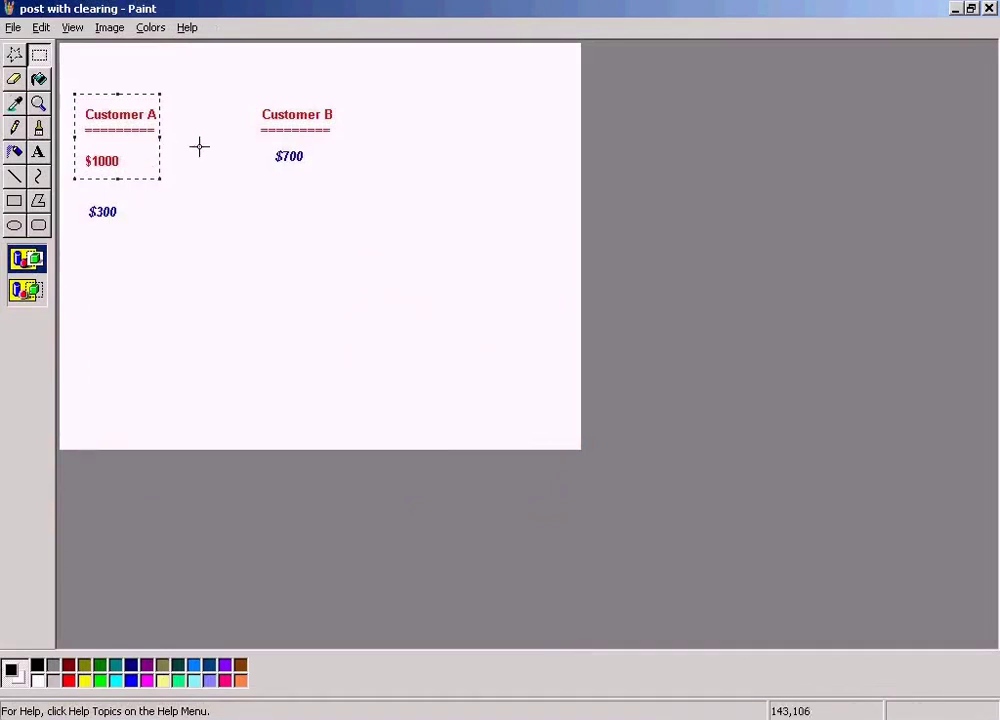
{"action": "key", "text": "alt+Tab"}
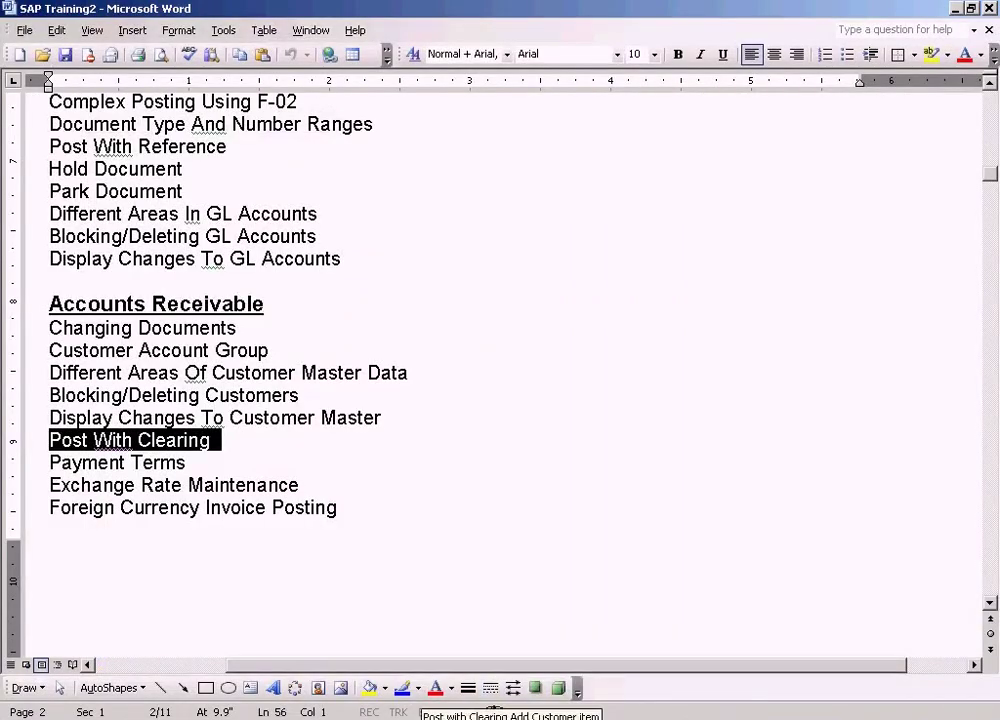
{"action": "left_click", "coordinate": [572, 716]}
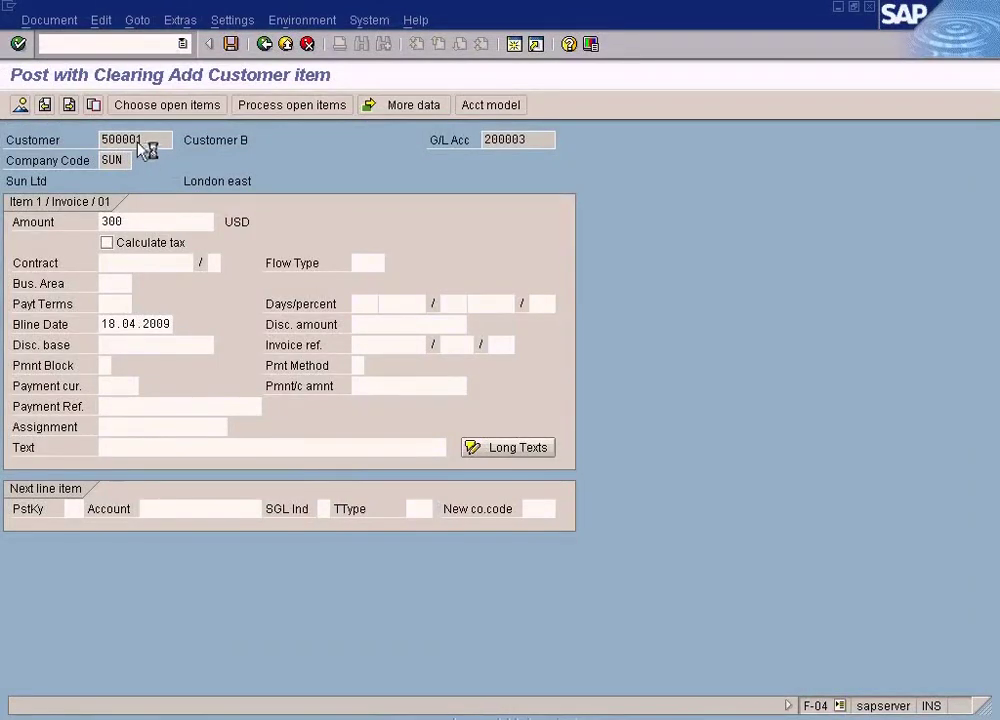
{"action": "key", "text": "Return"}
{"action": "left_click_drag", "start_coordinate": [192, 140], "coordinate": [256, 139]}
{"action": "left_click", "coordinate": [330, 137]}
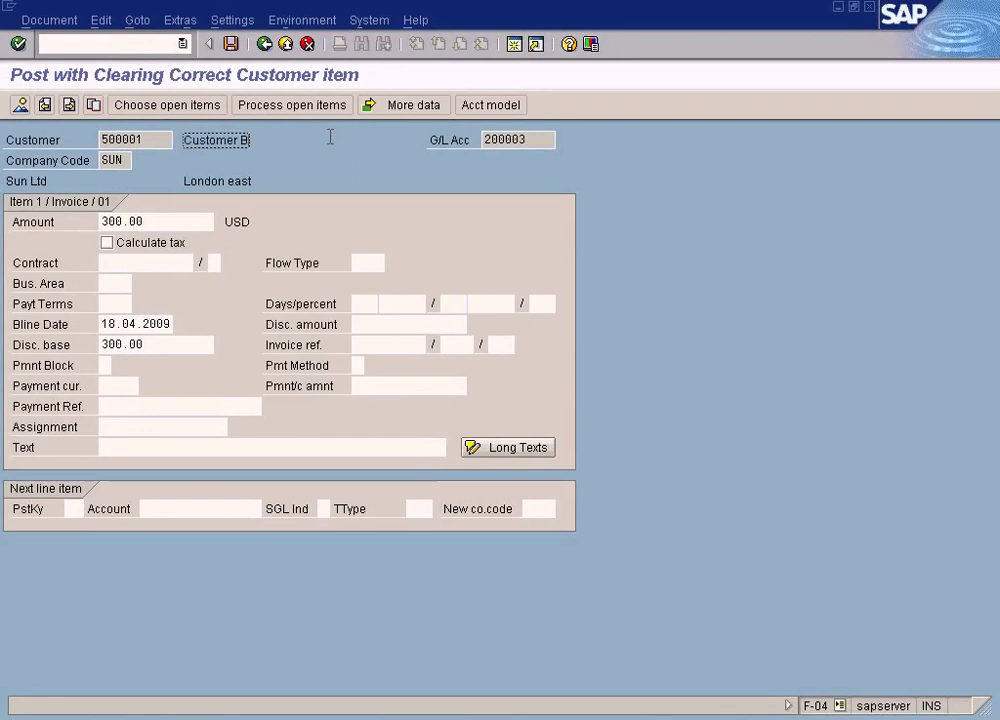
{"action": "left_click", "coordinate": [193, 108]}
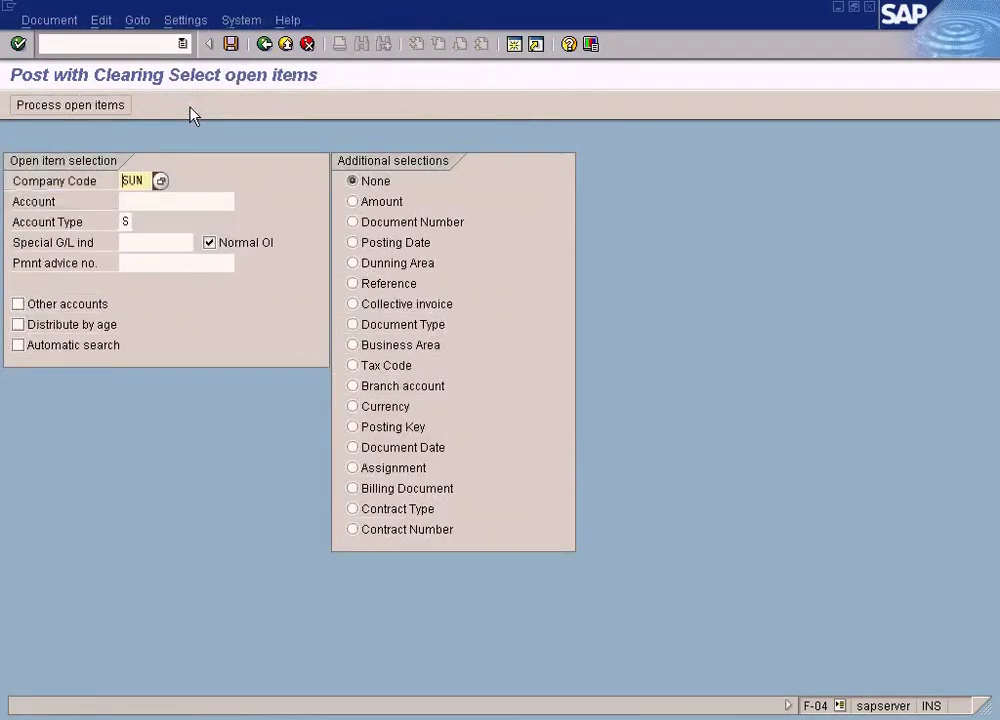
{"action": "left_click", "coordinate": [169, 201]}
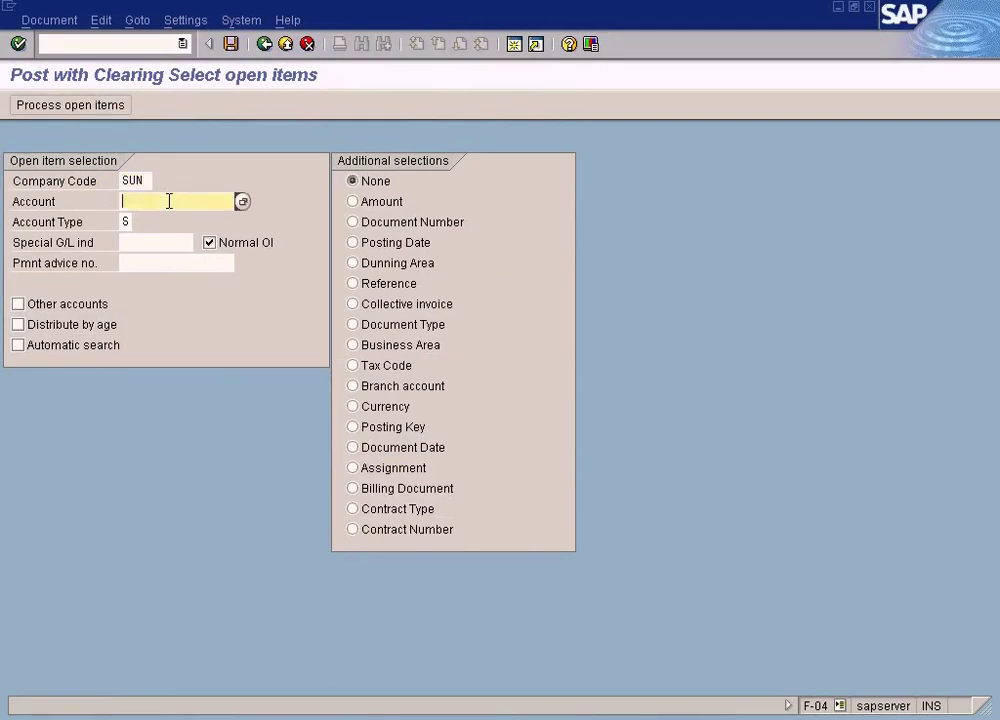
{"action": "left_click", "coordinate": [242, 202]}
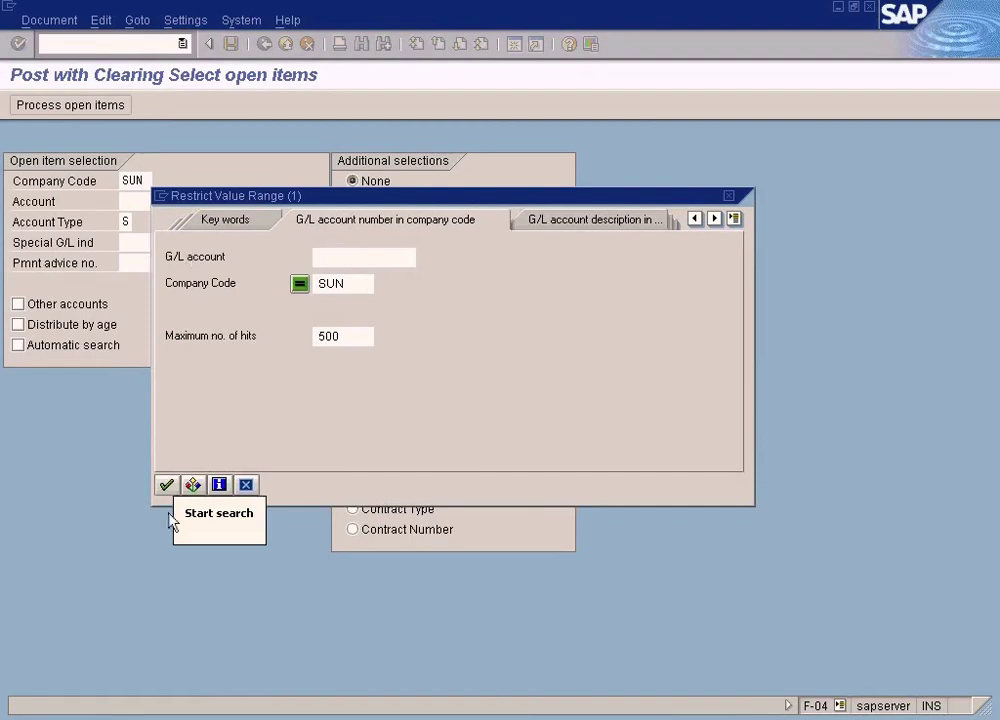
{"action": "left_click", "coordinate": [166, 485]}
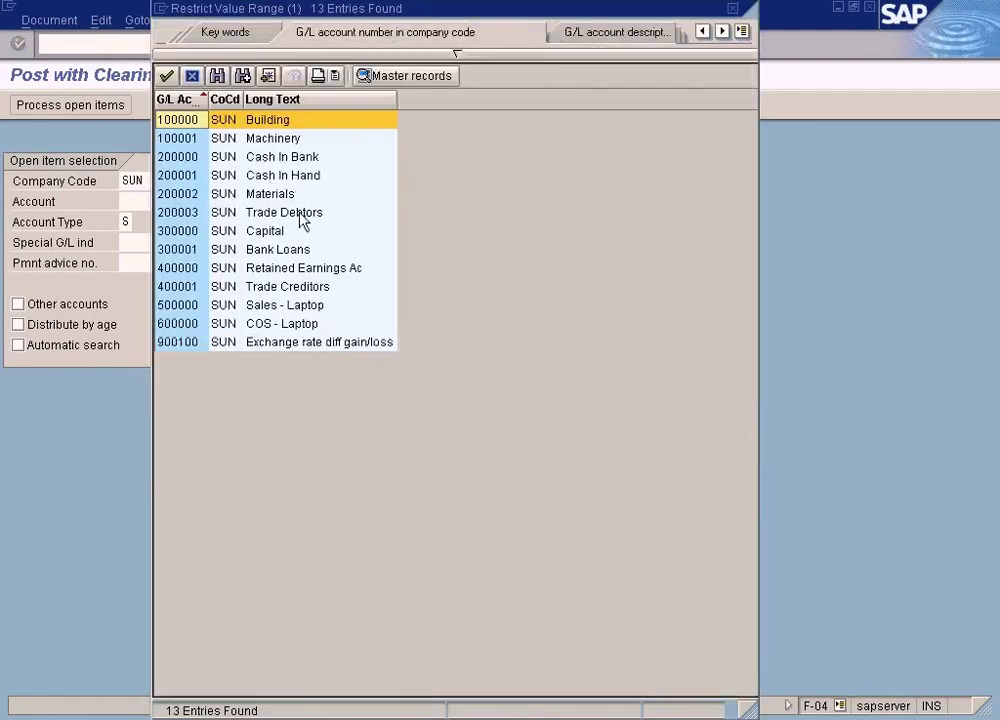
{"action": "left_click", "coordinate": [733, 9]}
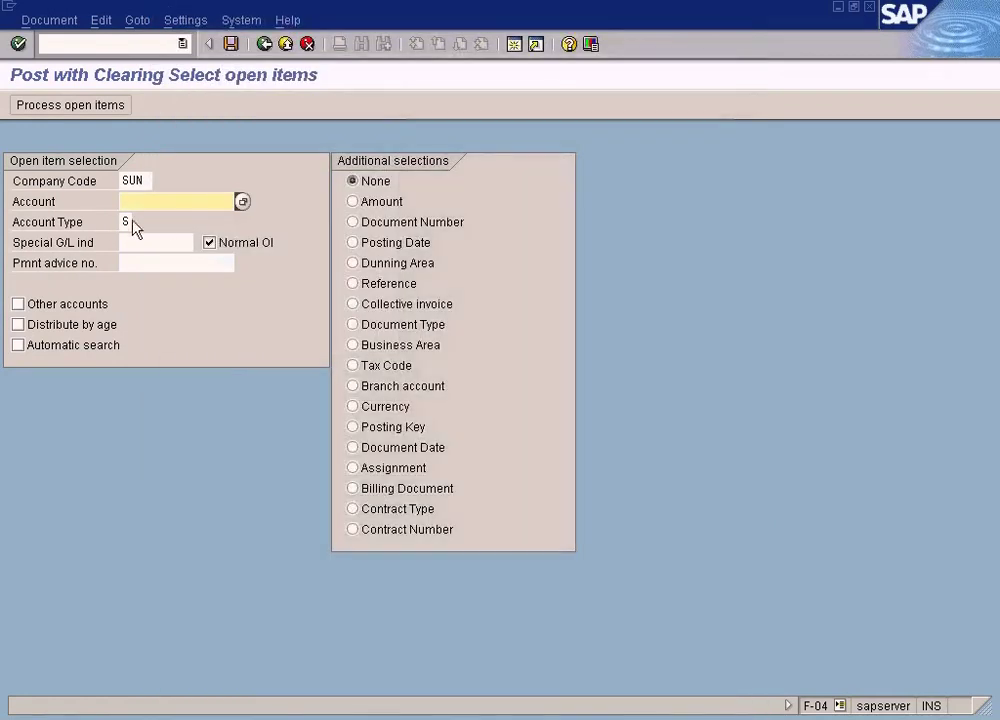
Set the account type to D (Customers), pick Customer B's account from the customer search, and process its open items
{"action": "left_click", "coordinate": [124, 223]}
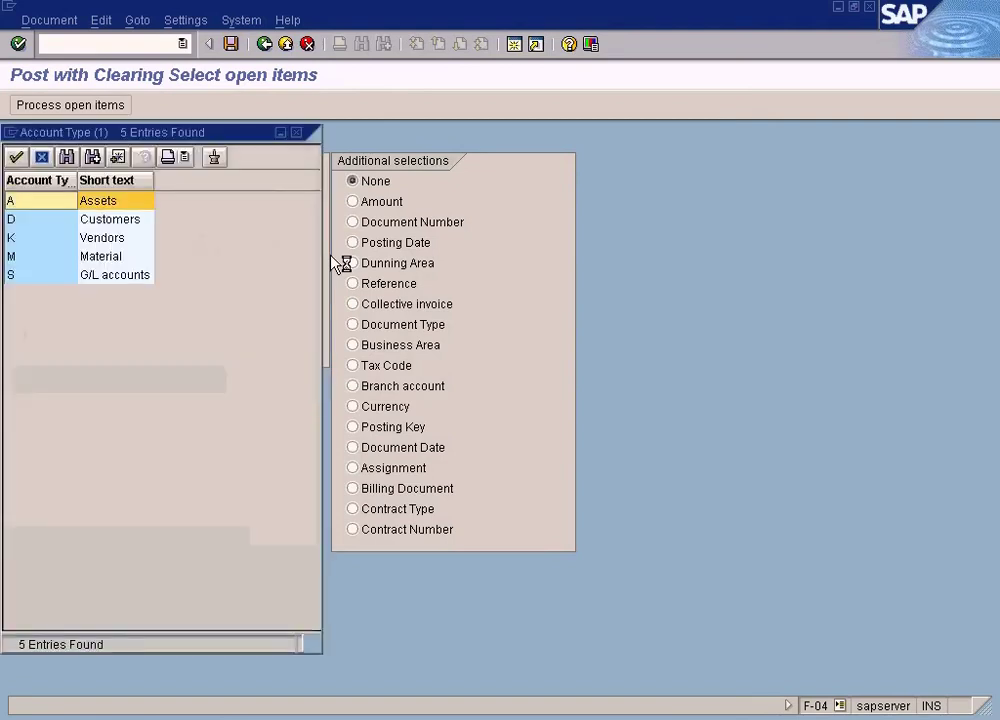
{"action": "double_click", "coordinate": [117, 222]}
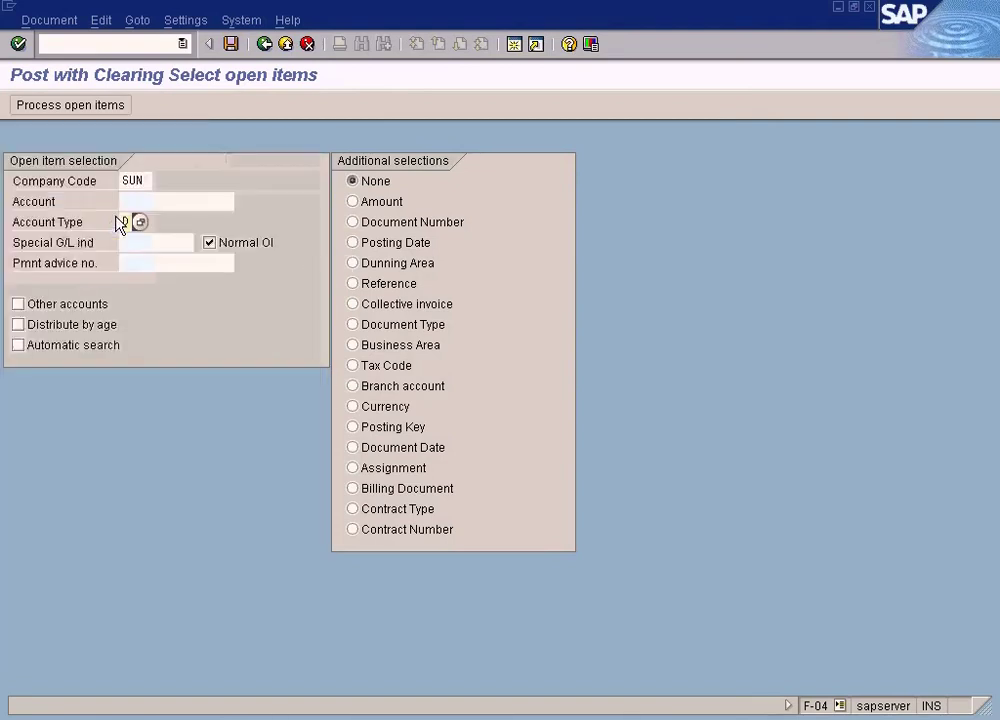
{"action": "left_click", "coordinate": [232, 201]}
{"action": "left_click", "coordinate": [242, 201]}
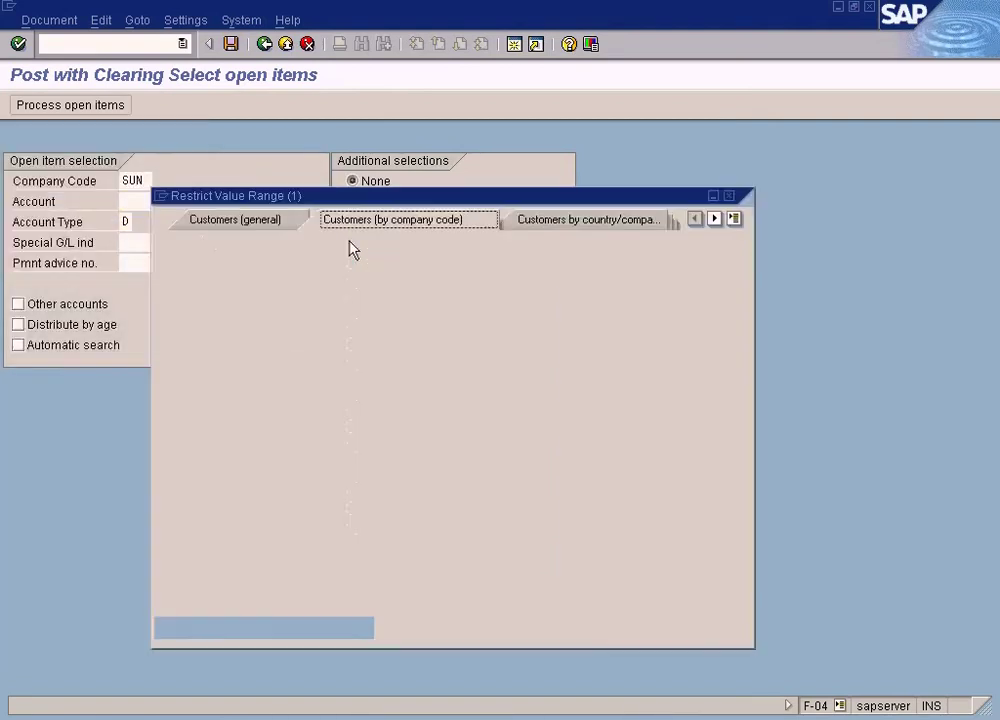
{"action": "left_click", "coordinate": [166, 627]}
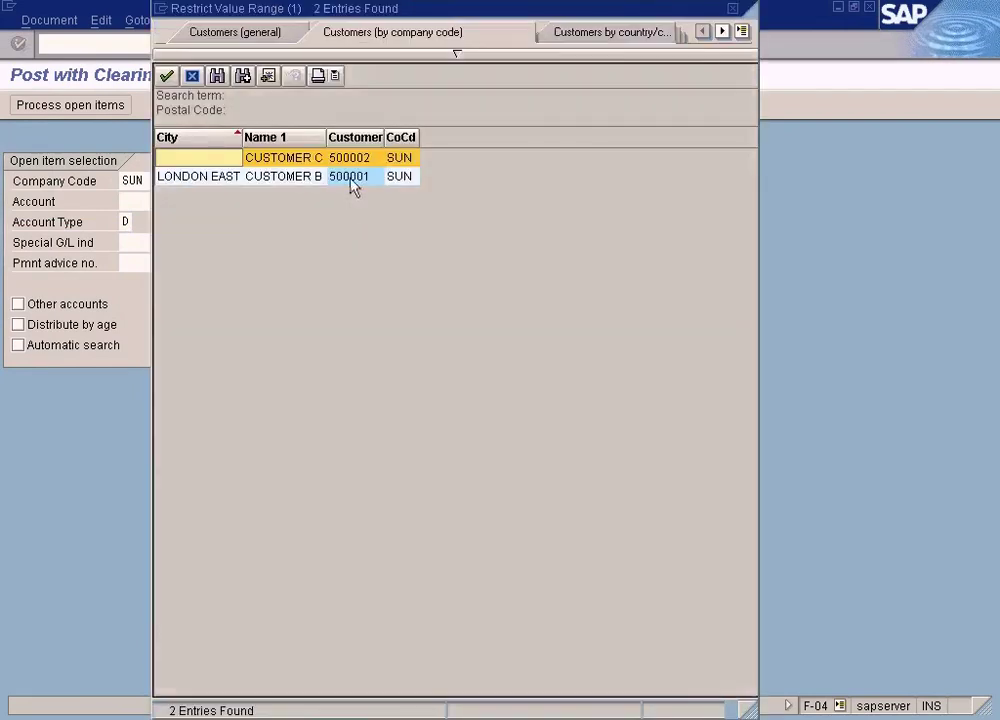
{"action": "double_click", "coordinate": [351, 179]}
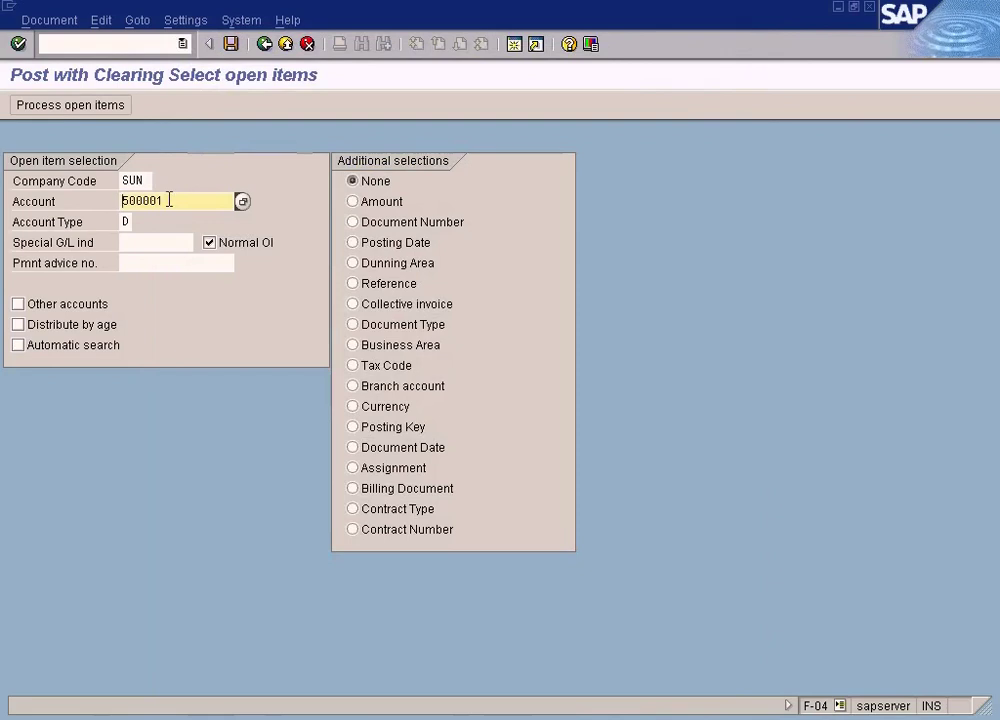
{"action": "left_click", "coordinate": [94, 108]}
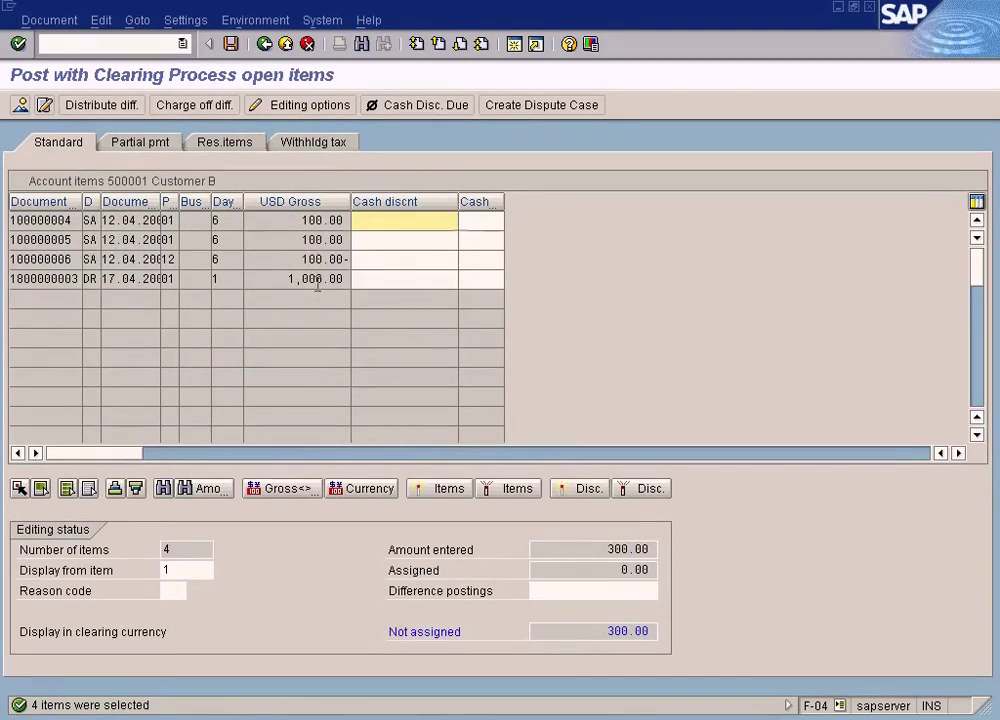
Assign Customer B's open 1,000.00 USD item for clearing and check the amount not assigned
{"action": "left_click_drag", "start_coordinate": [284, 281], "coordinate": [380, 280]}
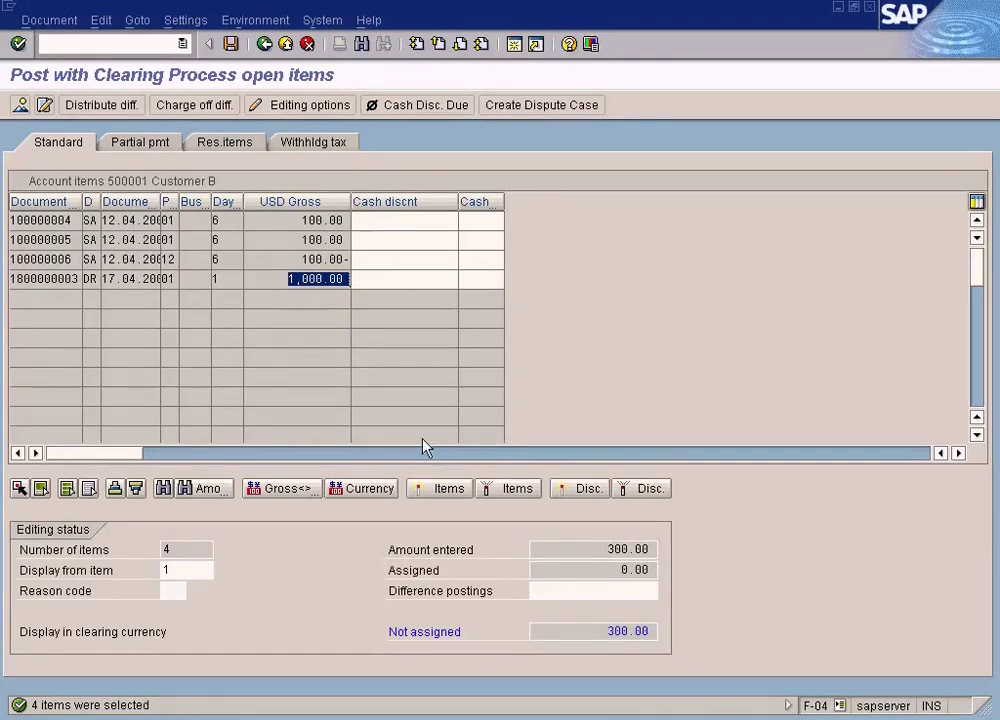
{"action": "double_click", "coordinate": [277, 281]}
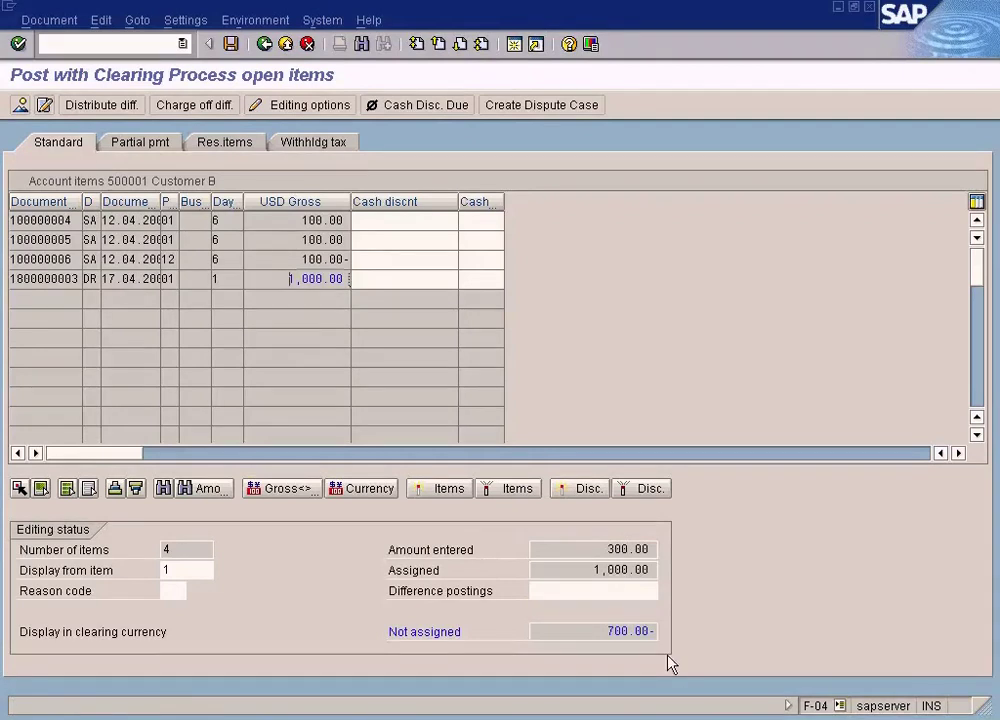
{"action": "left_click_drag", "start_coordinate": [609, 631], "coordinate": [719, 631]}
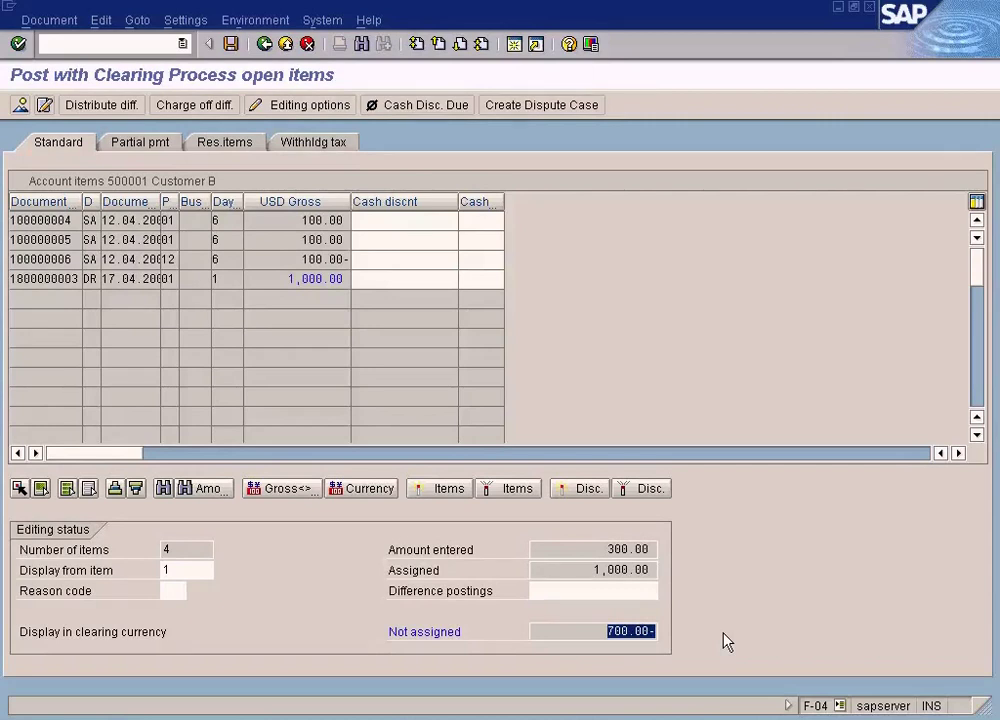
Charge off the difference to a new item with posting key 01, Customer C's account and 700 USD, and return to the document overview
{"action": "left_click", "coordinate": [206, 112]}
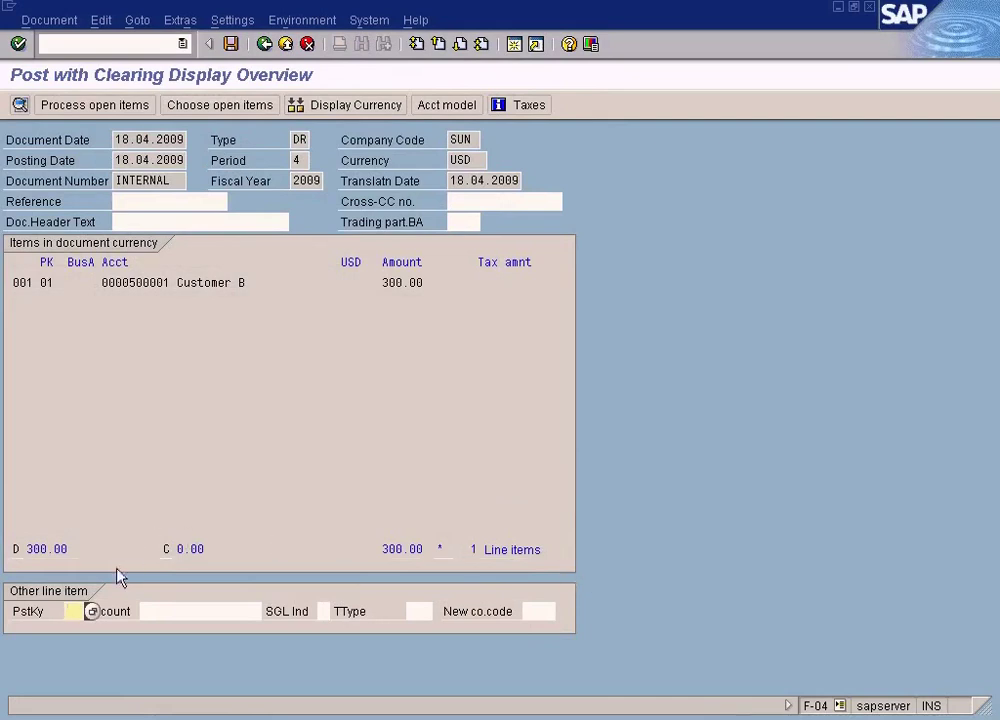
{"action": "type", "text": "01"}
{"action": "key", "text": "Tab"}
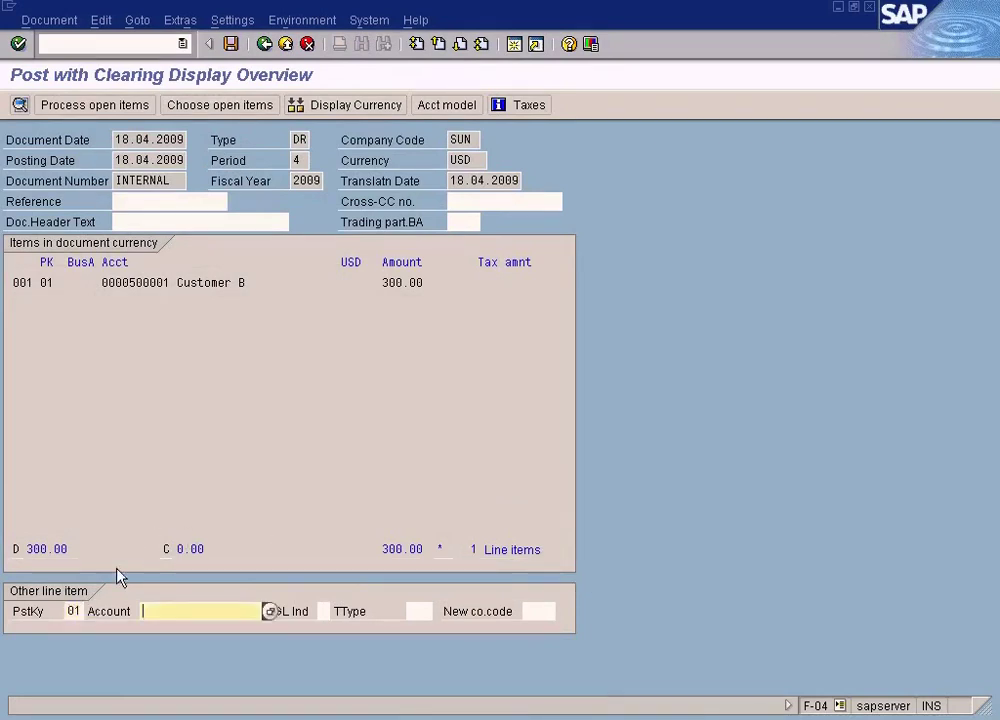
{"action": "left_click", "coordinate": [268, 612]}
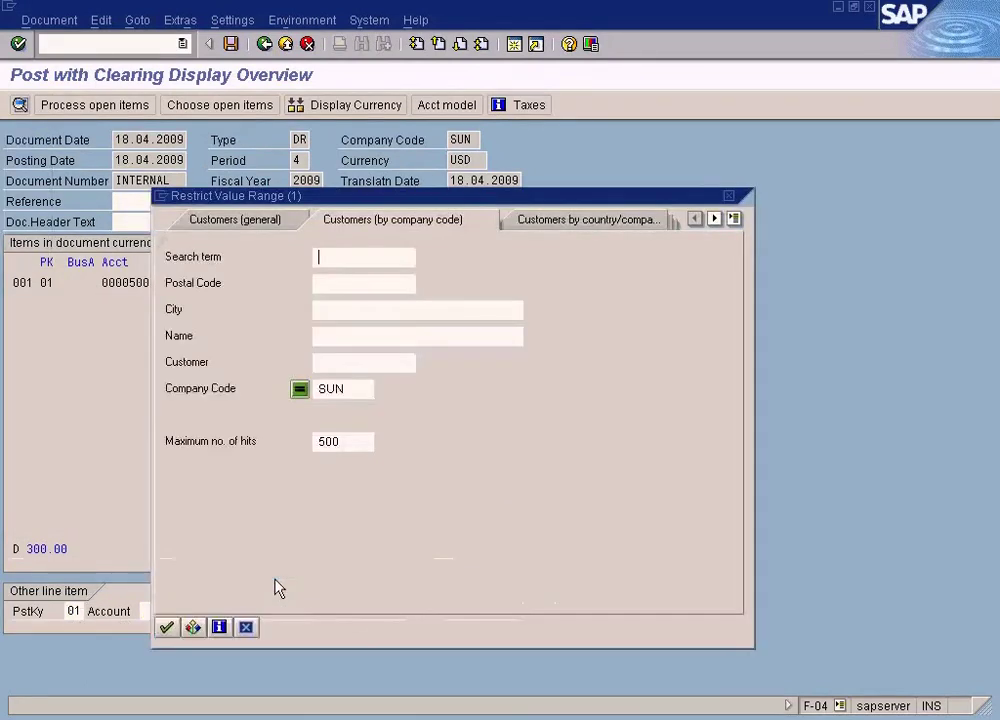
{"action": "left_click", "coordinate": [166, 628]}
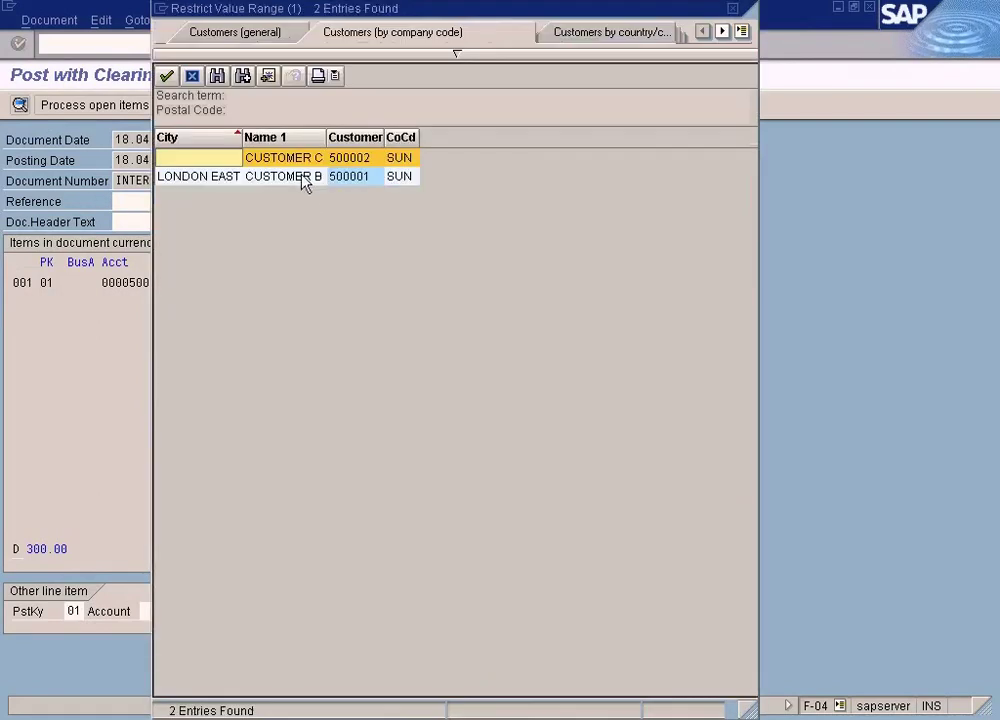
{"action": "left_click", "coordinate": [303, 185]}
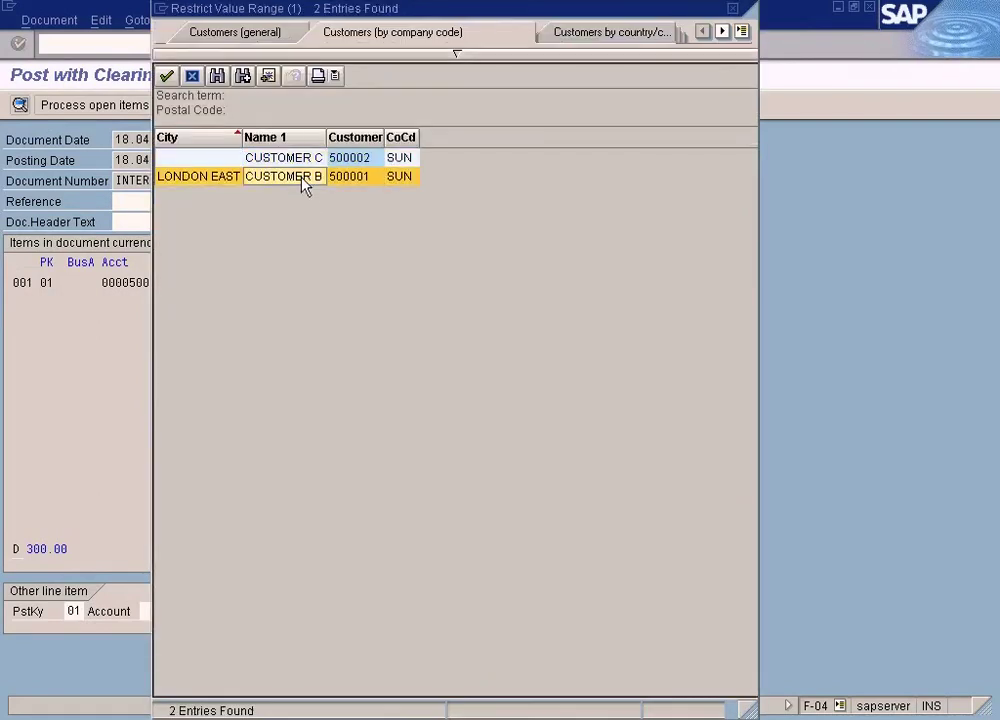
{"action": "left_click", "coordinate": [366, 160]}
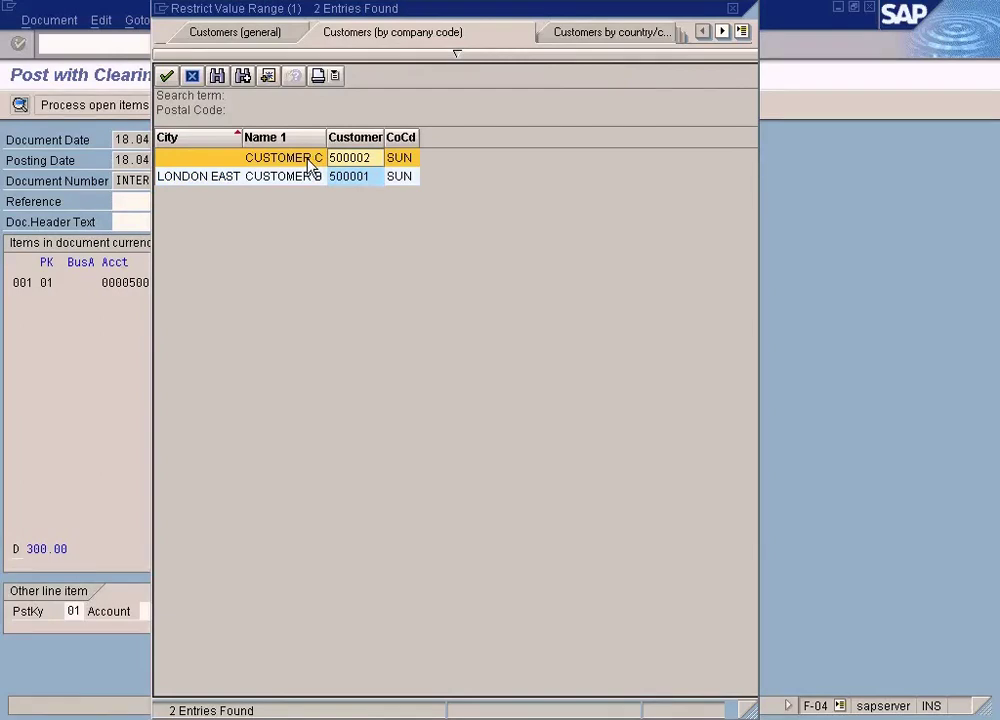
{"action": "double_click", "coordinate": [371, 160]}
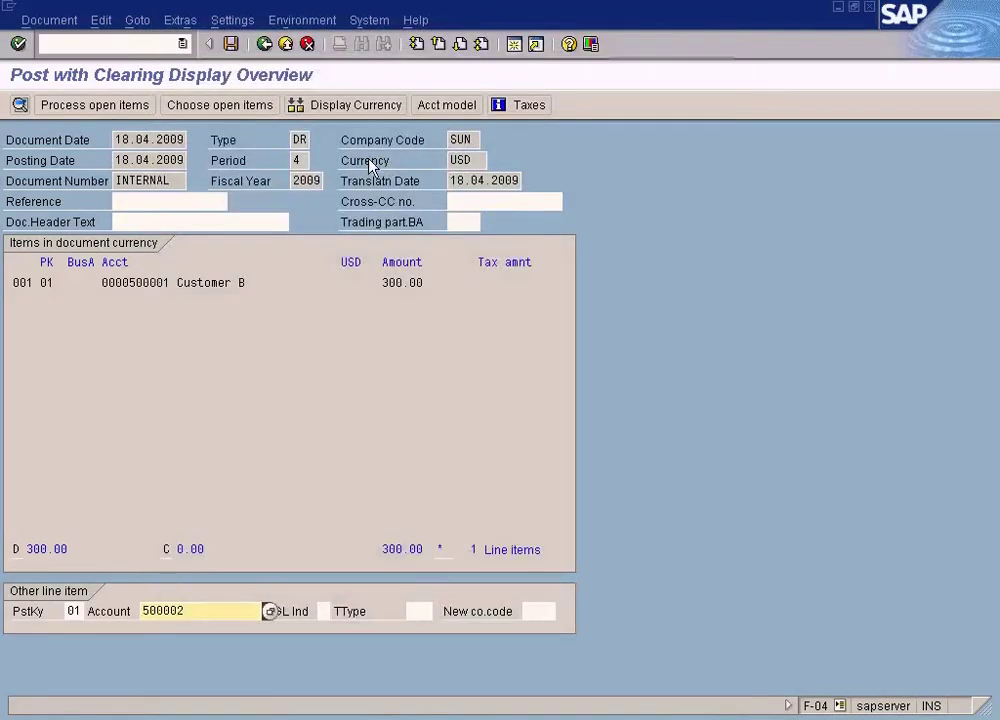
{"action": "key", "text": "Return"}
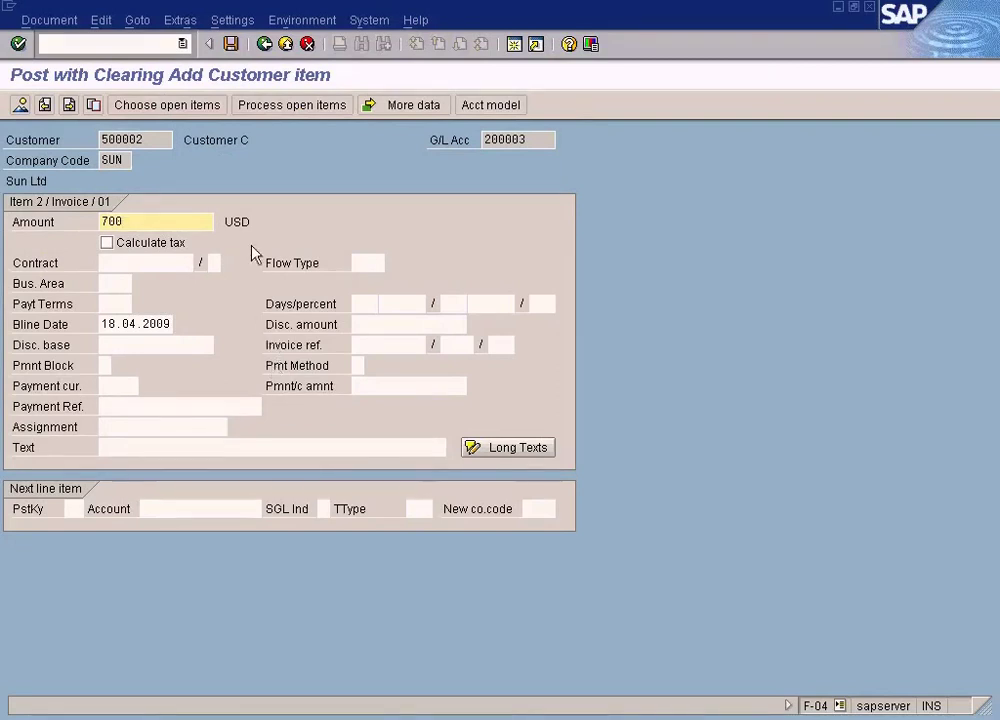
{"action": "left_click", "coordinate": [20, 106]}
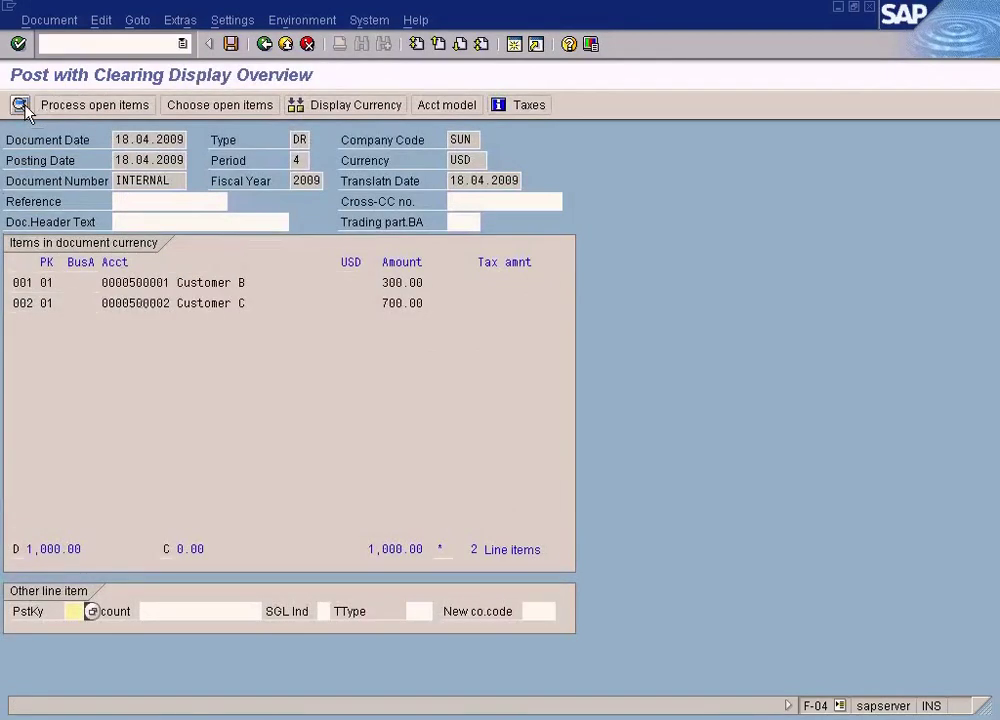
Review the accounts and amounts of both line items in the overview and compare them with the Paint sketch
{"action": "left_click", "coordinate": [389, 283]}
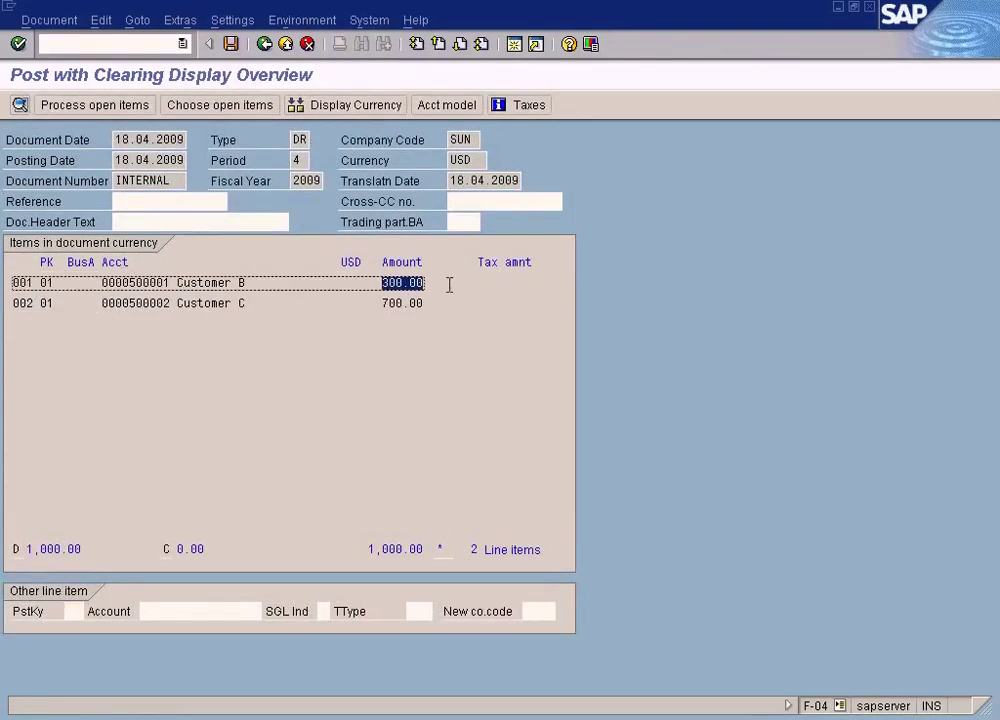
{"action": "left_click", "coordinate": [155, 283]}
{"action": "left_click_drag", "start_coordinate": [155, 283], "coordinate": [113, 276]}
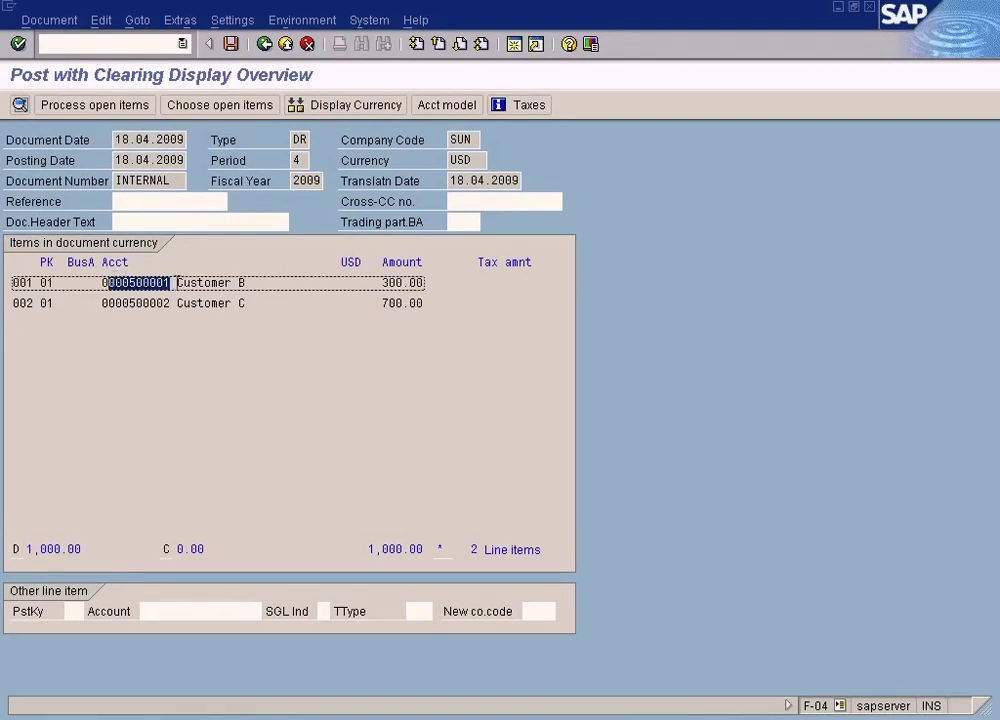
{"action": "left_click_drag", "start_coordinate": [178, 283], "coordinate": [252, 283]}
{"action": "left_click_drag", "start_coordinate": [177, 283], "coordinate": [113, 280]}
{"action": "left_click_drag", "start_coordinate": [368, 303], "coordinate": [440, 305]}
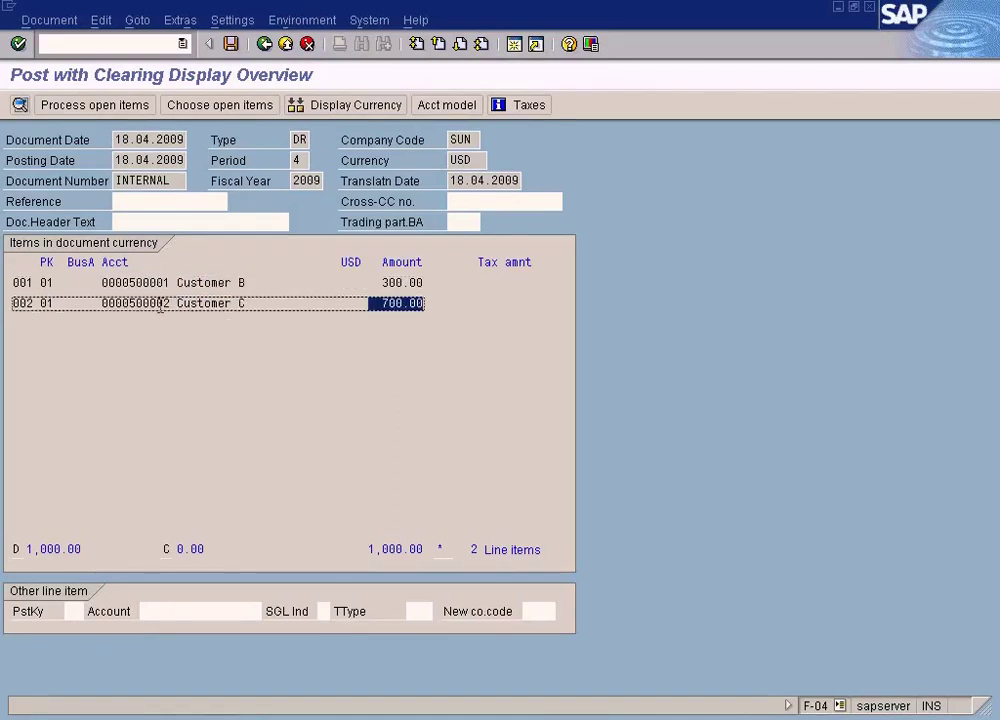
{"action": "left_click_drag", "start_coordinate": [171, 304], "coordinate": [97, 304]}
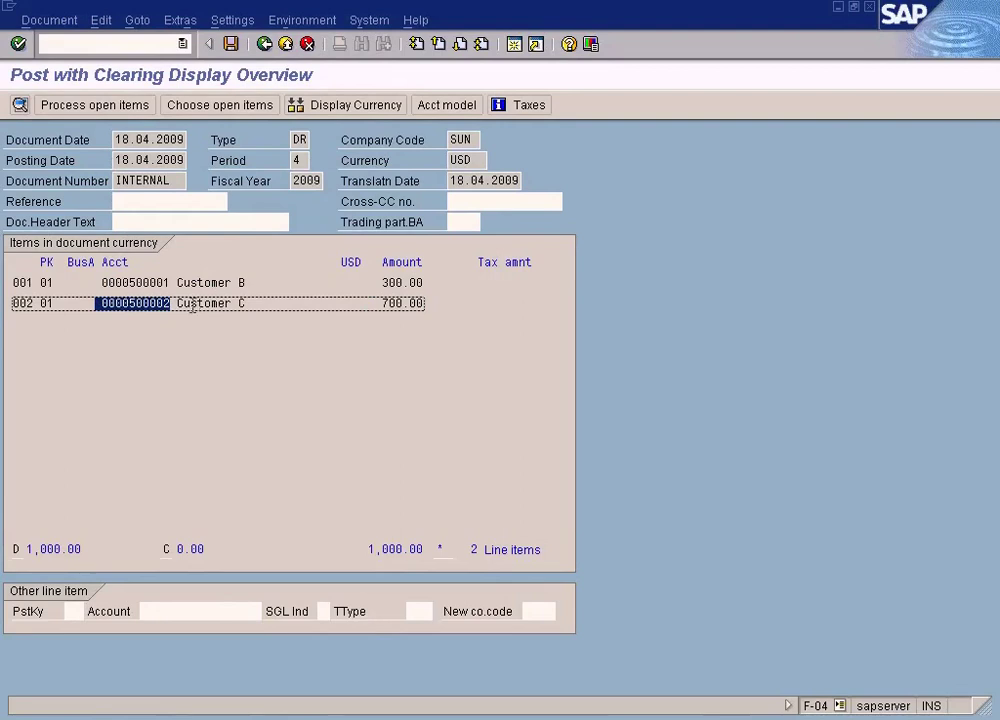
{"action": "left_click_drag", "start_coordinate": [193, 305], "coordinate": [248, 304]}
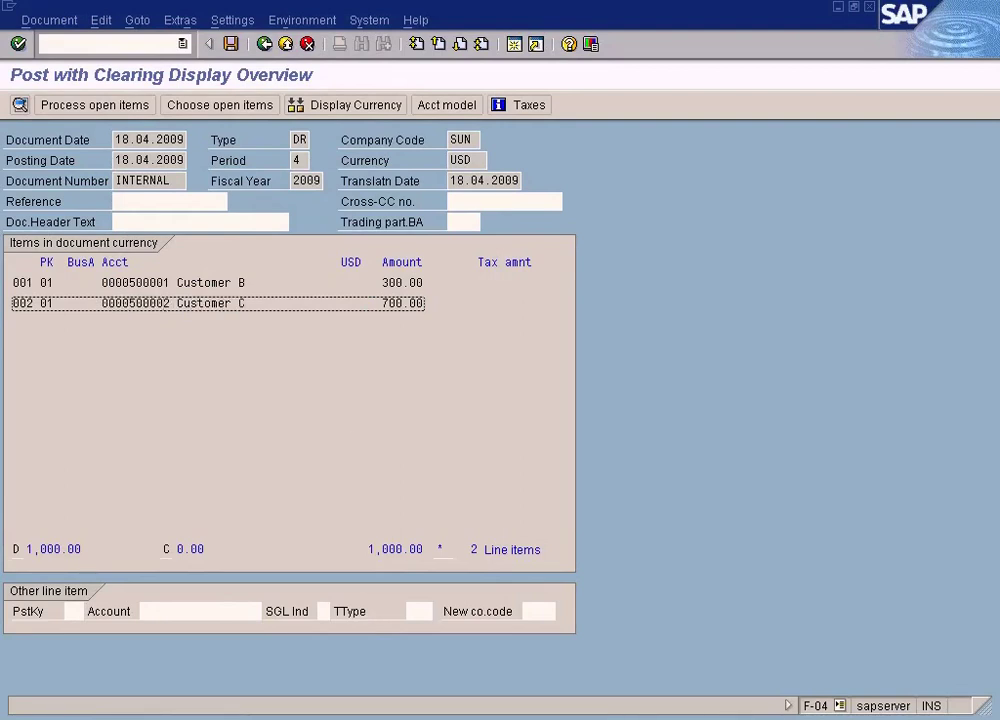
{"action": "left_click", "coordinate": [630, 715]}
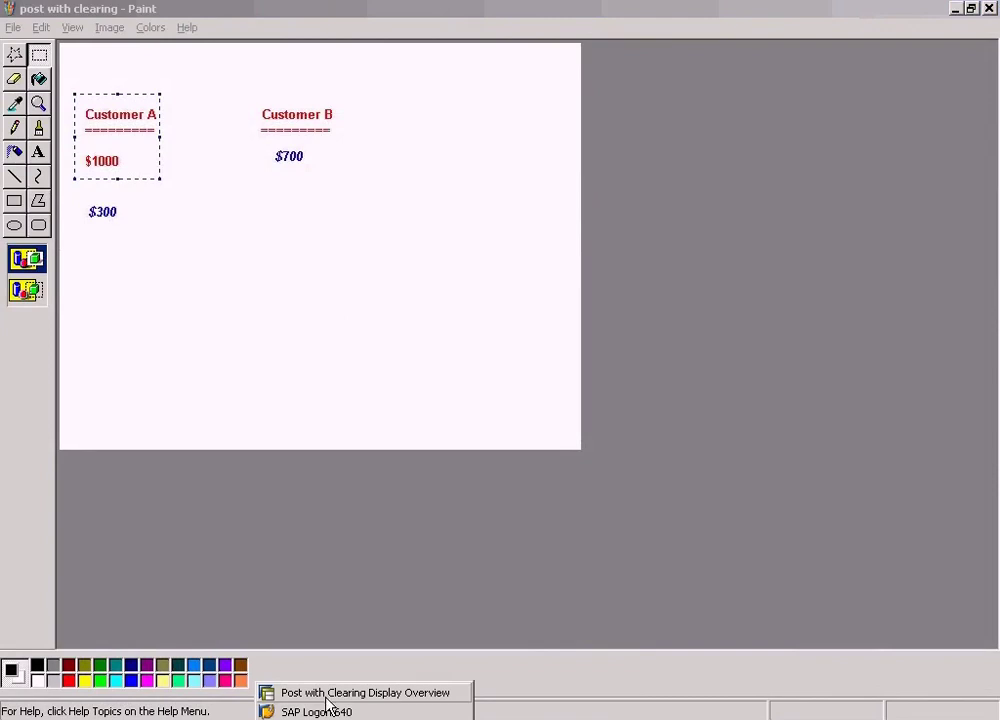
{"action": "left_click", "coordinate": [330, 693]}
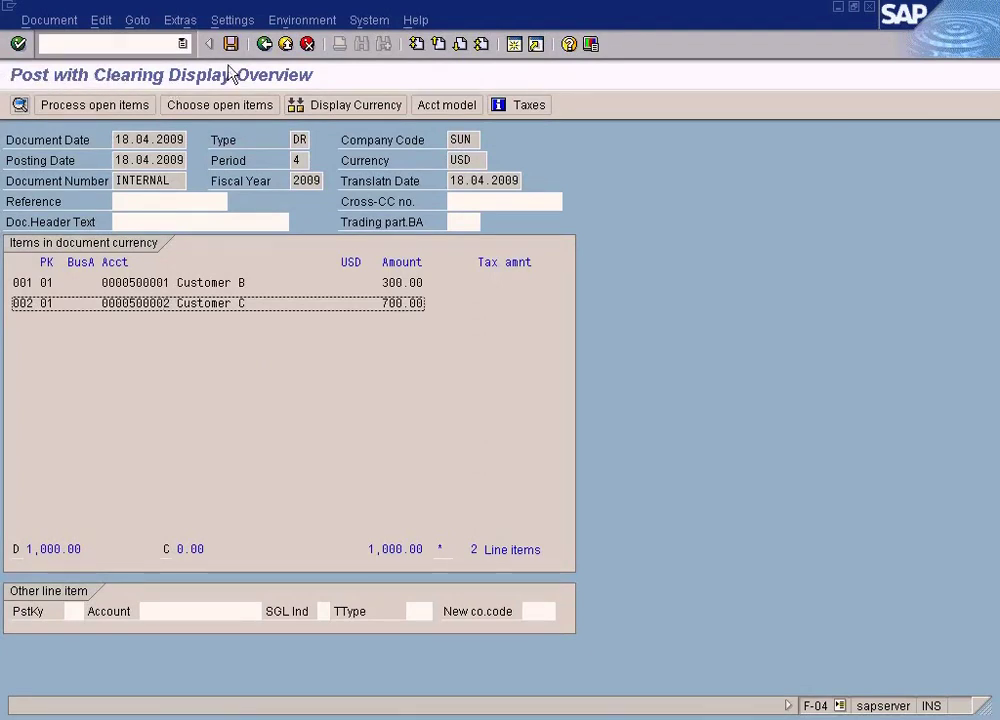
Open the Customer Line Item Display from the Accounts Receivable account functions in a new SAP session
{"action": "left_click", "coordinate": [516, 44]}
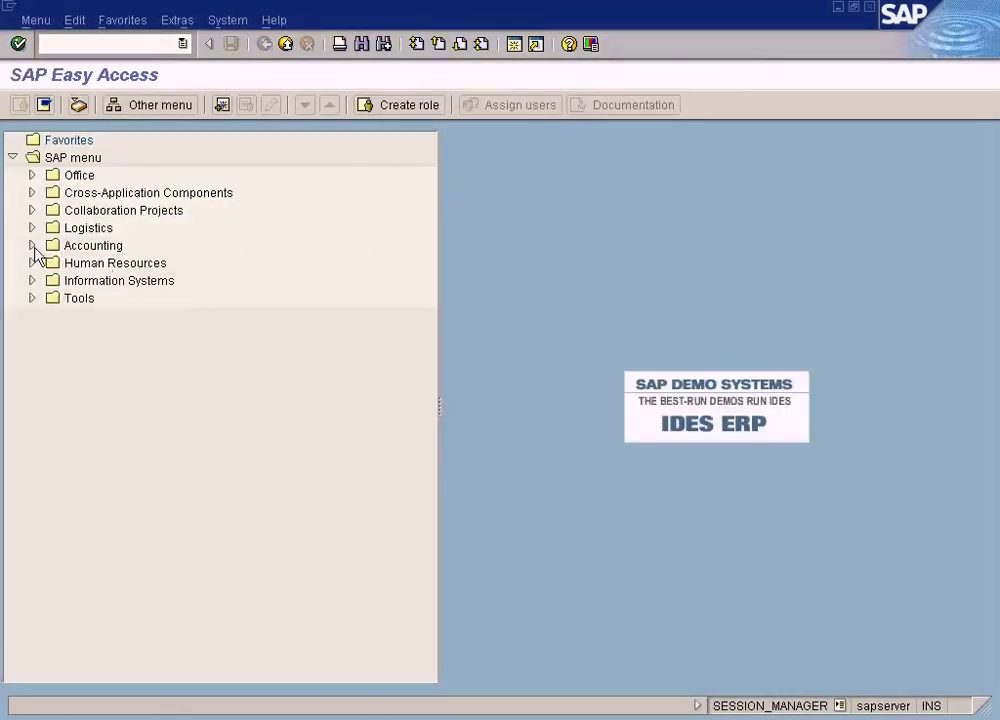
{"action": "left_click", "coordinate": [31, 245]}
{"action": "left_click", "coordinate": [51, 262]}
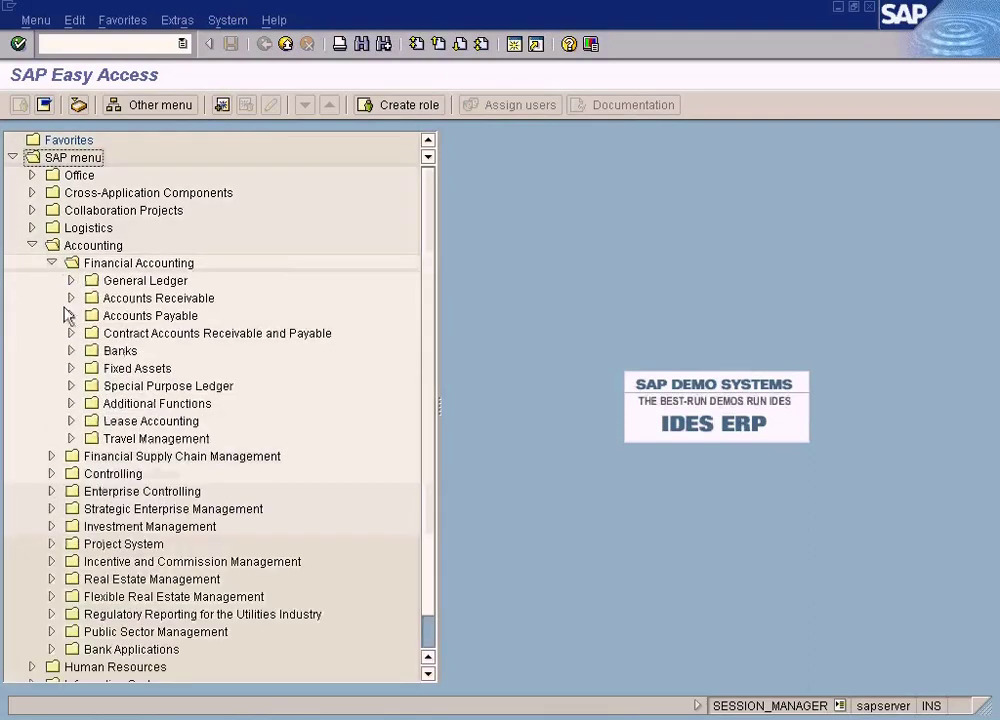
{"action": "left_click", "coordinate": [71, 298]}
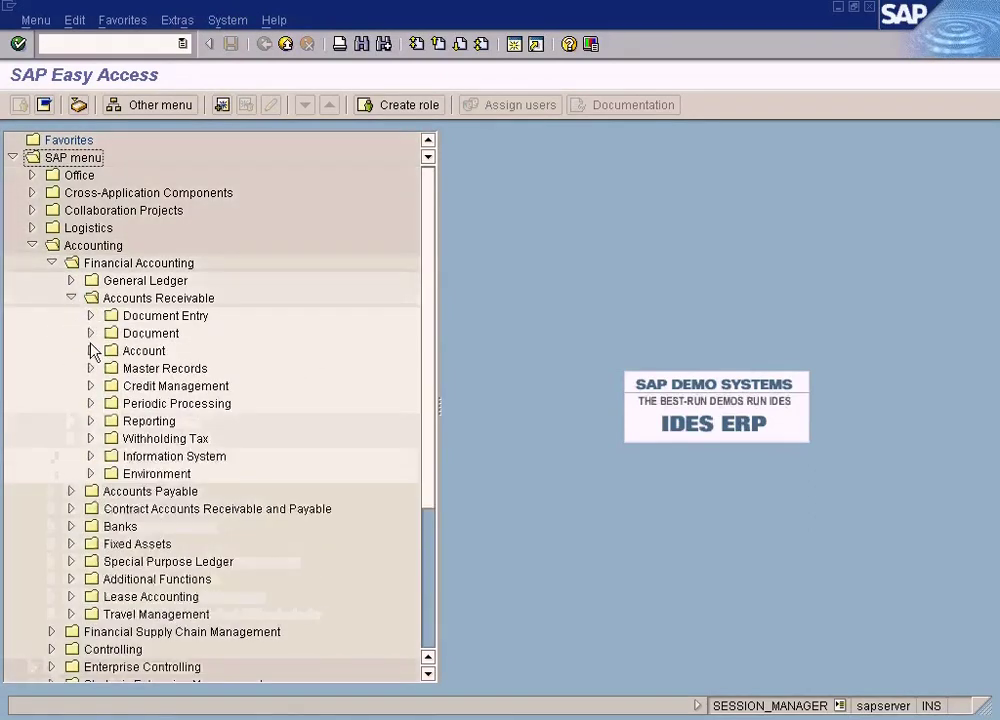
{"action": "left_click", "coordinate": [91, 351]}
{"action": "double_click", "coordinate": [226, 390]}
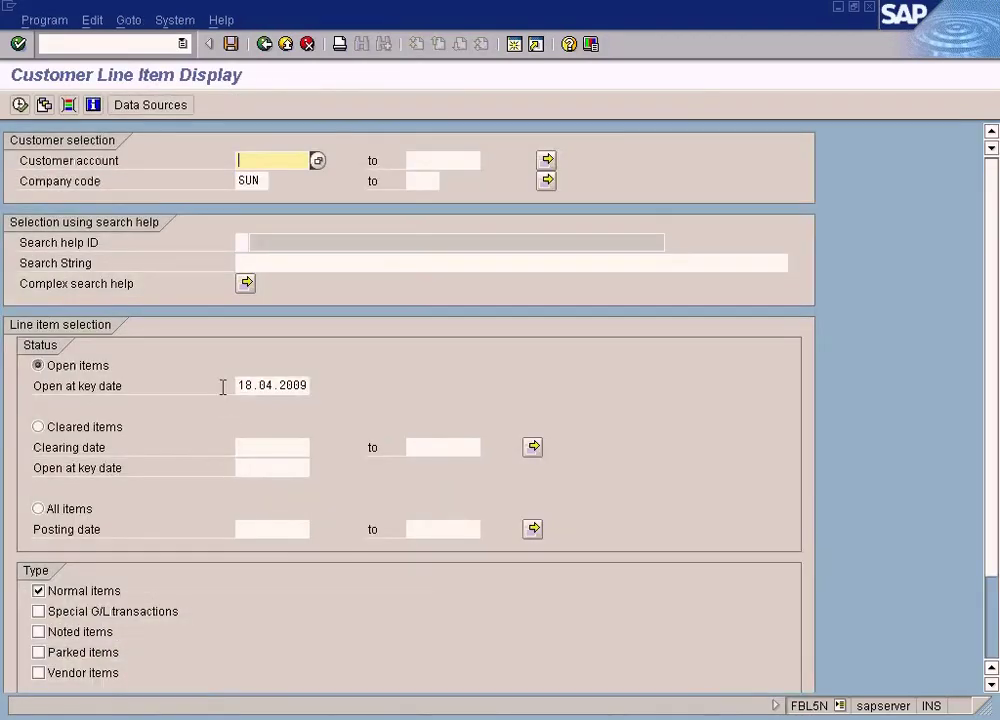
Display the open items of Customer B's account in company code SUN and check the 1,000.00 USD item
{"action": "type", "text": "5000001"}
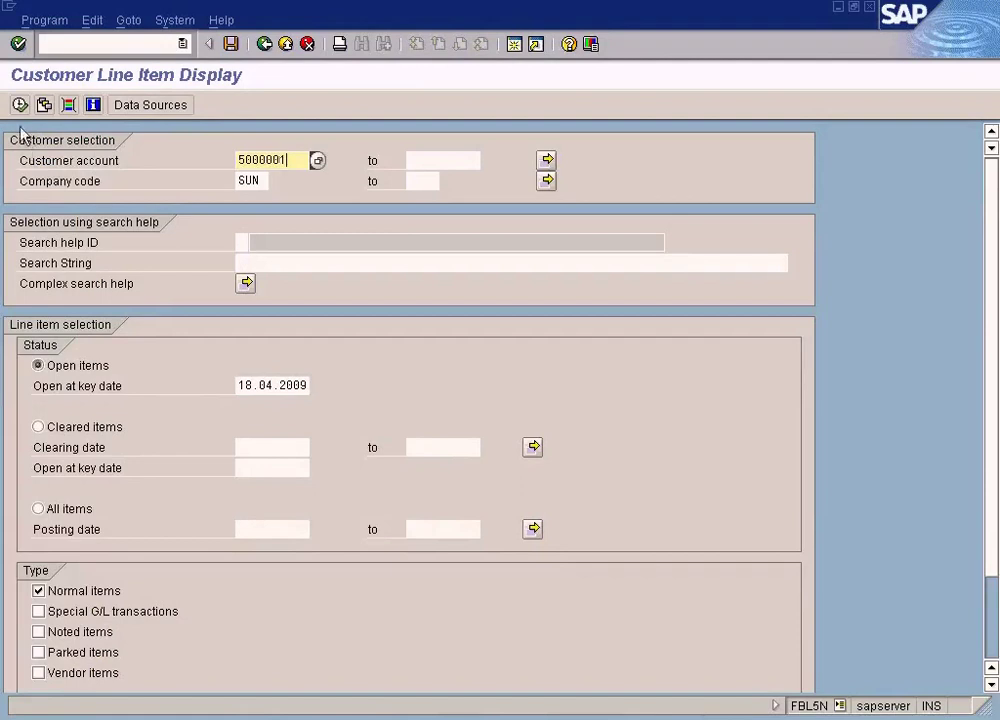
{"action": "left_click", "coordinate": [20, 104]}
{"action": "left_click", "coordinate": [267, 163]}
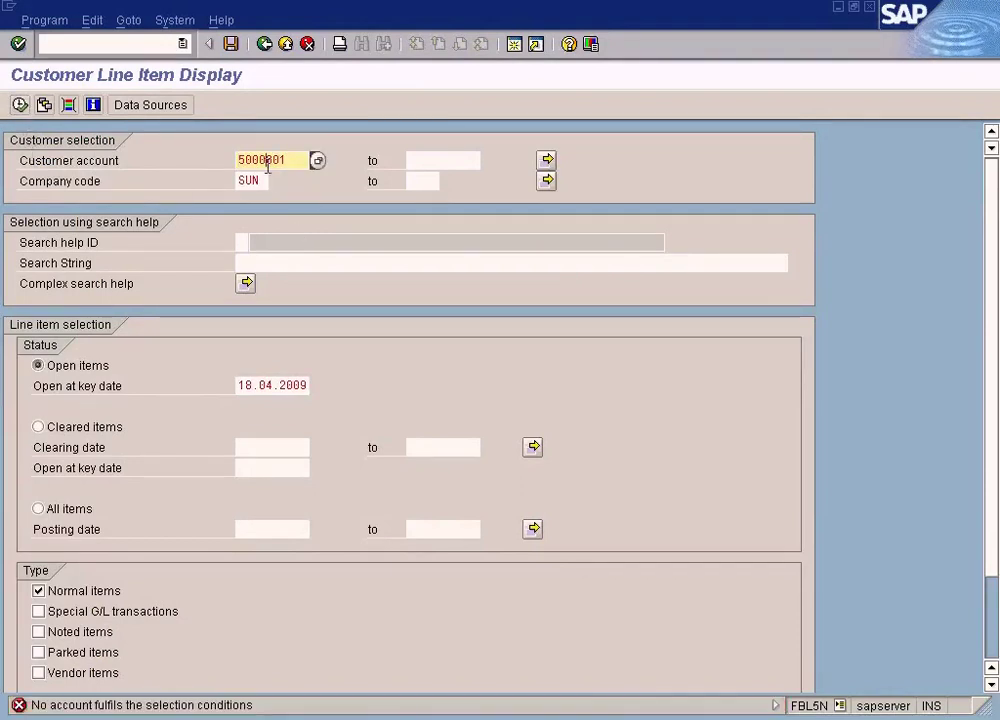
{"action": "left_click", "coordinate": [20, 104]}
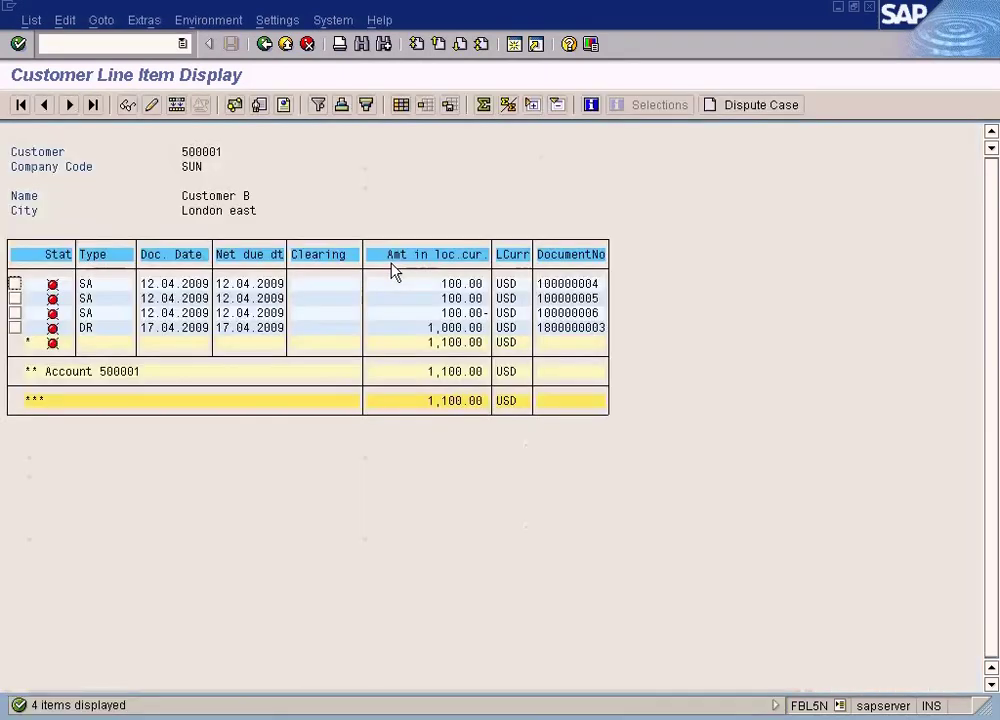
{"action": "left_click", "coordinate": [458, 329]}
{"action": "key", "text": "Left"}
{"action": "key", "text": "Left"}
{"action": "key", "text": "Left"}
{"action": "key", "text": "Left"}
{"action": "key", "text": "Left"}
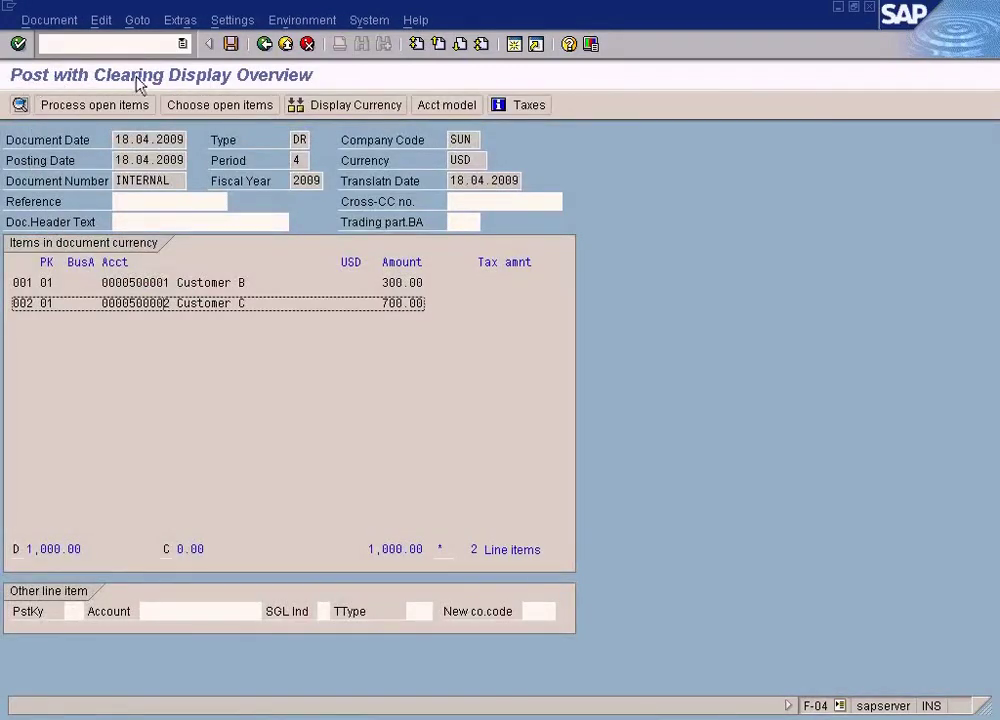
Post the transfer document with clearing from the F-04 document overview
{"action": "left_click", "coordinate": [230, 45]}
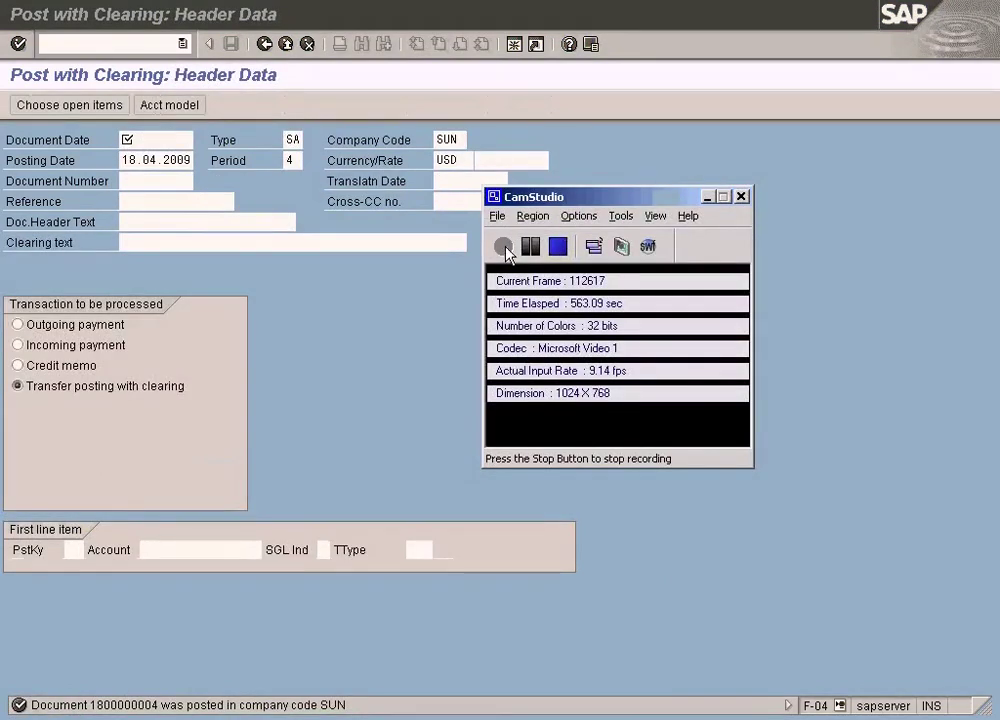
{"action": "left_click", "coordinate": [503, 246]}
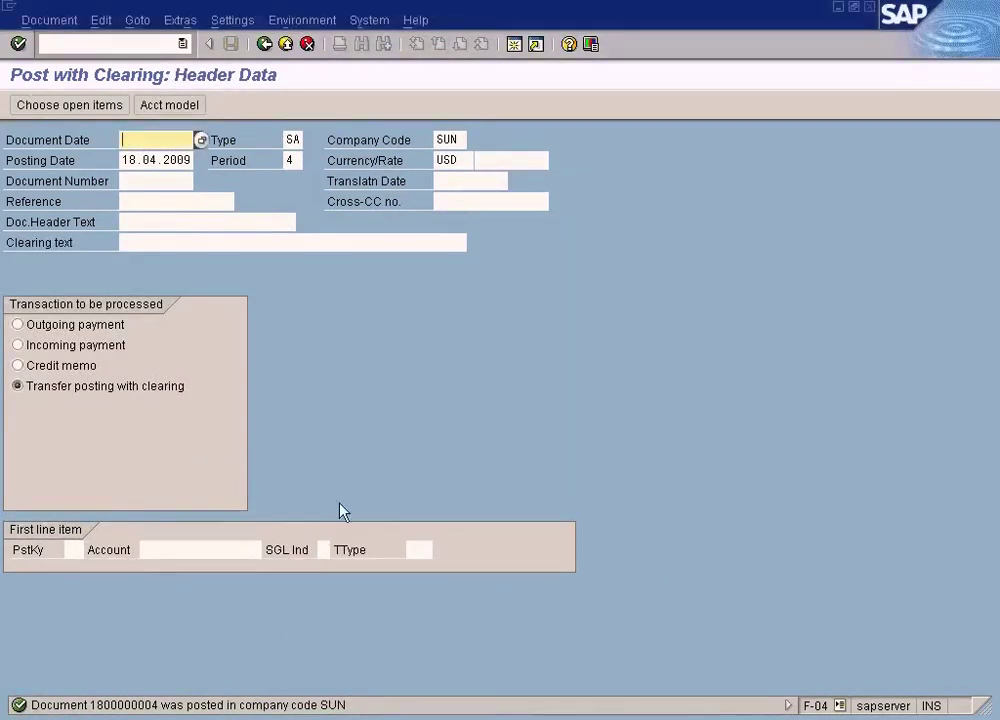
Return to the session with Customer B's line item list and try to refresh the list
{"action": "left_click", "coordinate": [335, 717]}
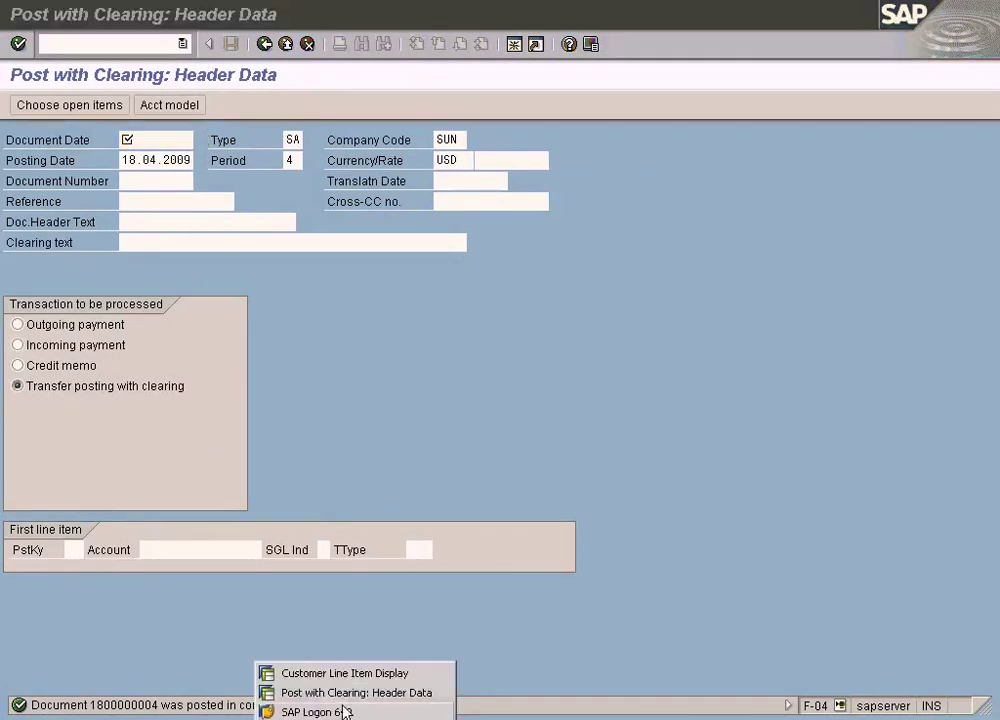
{"action": "left_click", "coordinate": [339, 674]}
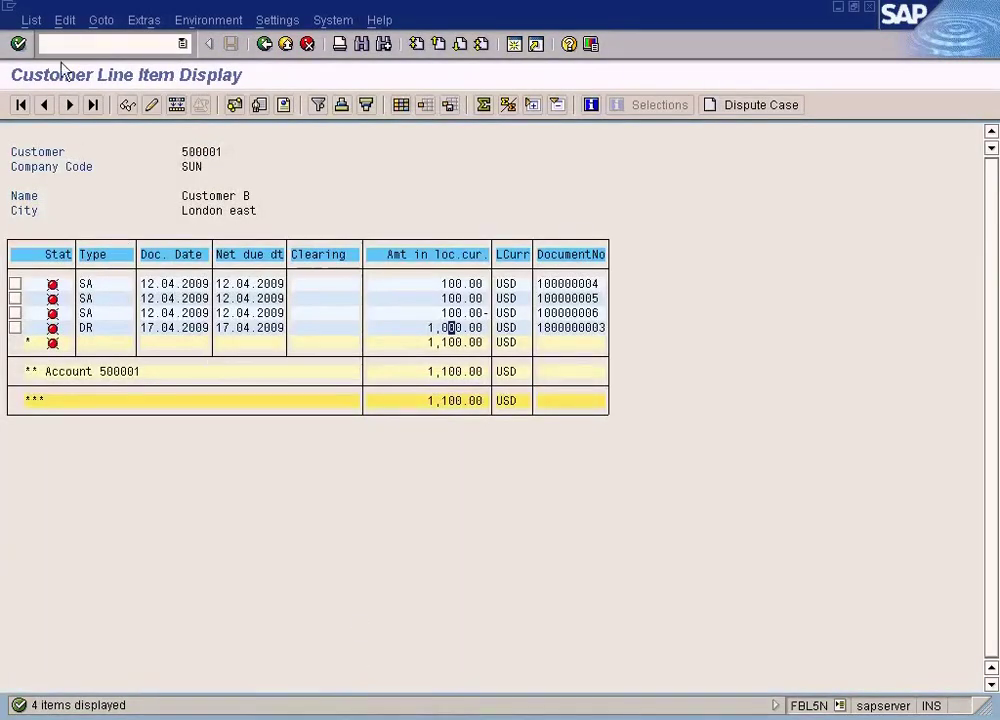
{"action": "left_click", "coordinate": [31, 20]}
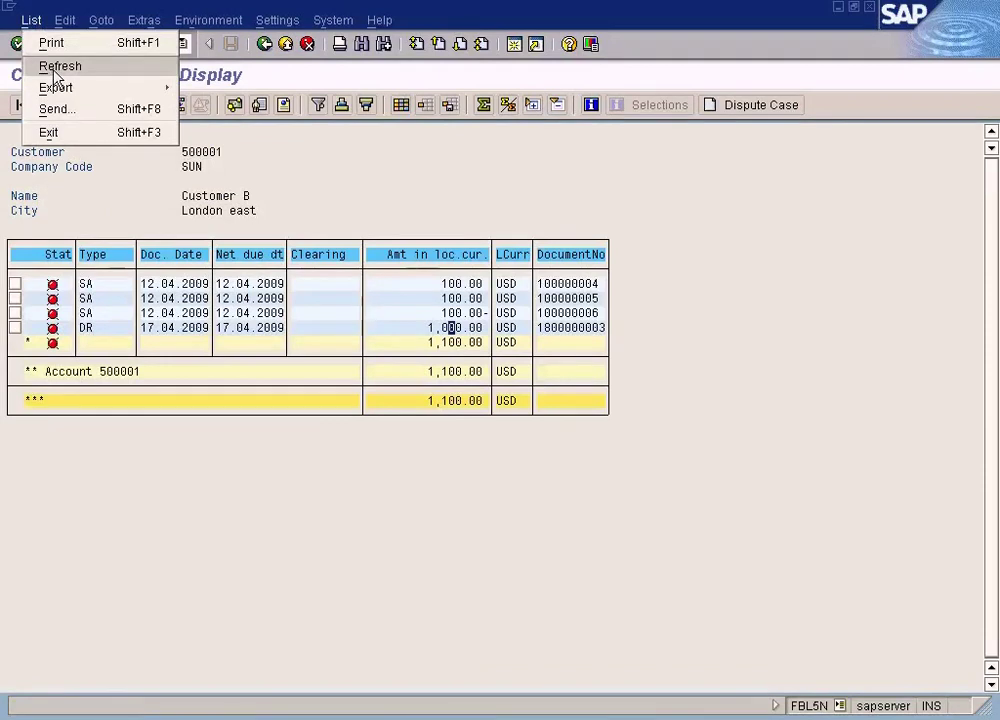
{"action": "left_click", "coordinate": [56, 67]}
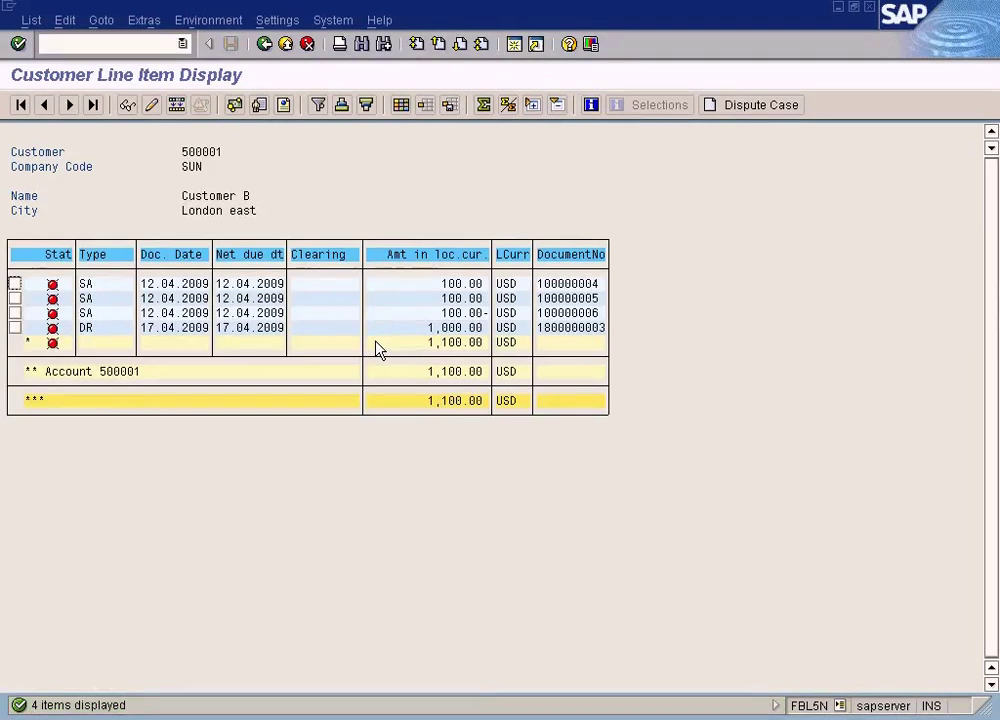
{"action": "left_click", "coordinate": [31, 20]}
{"action": "left_click", "coordinate": [52, 66]}
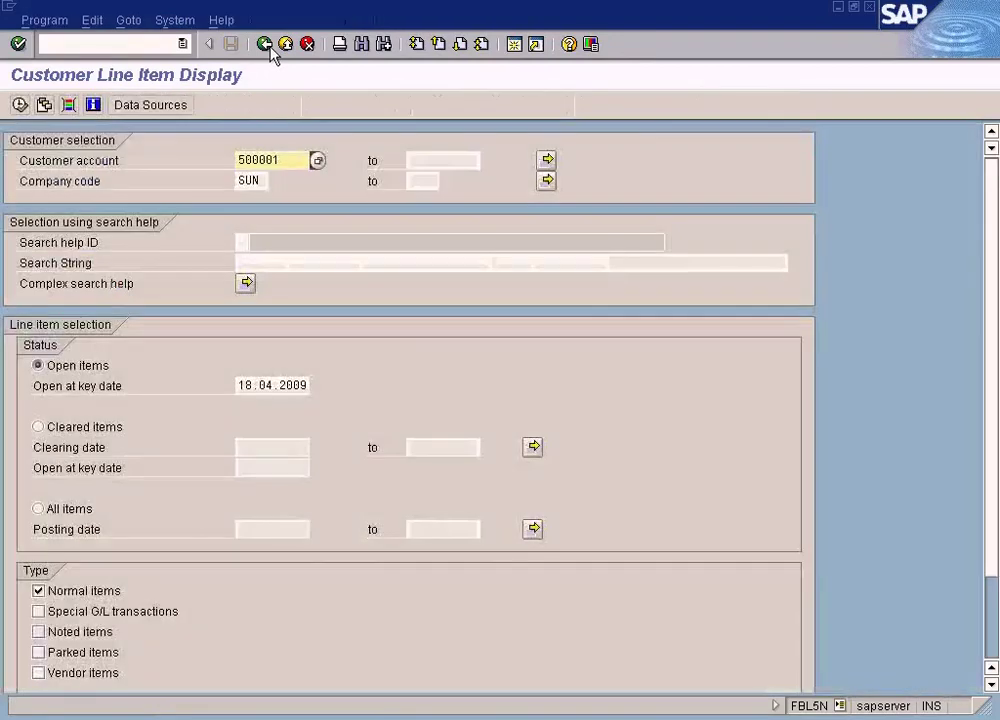
Rerun the open item selection for Customer B's account and examine the 300.00 USD item
{"action": "left_click", "coordinate": [270, 46]}
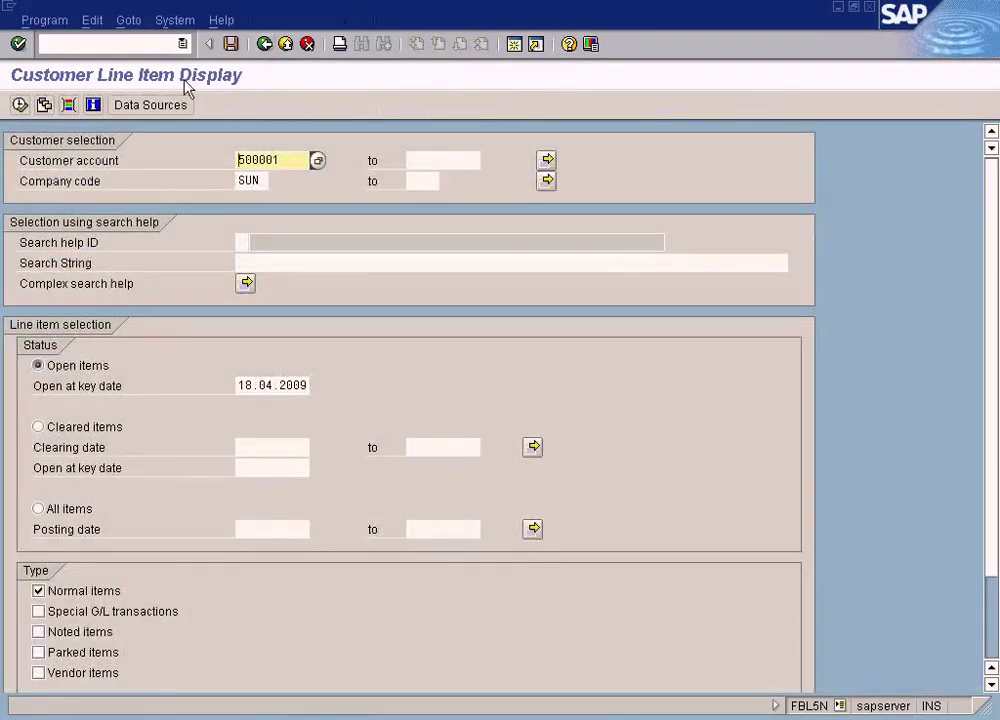
{"action": "left_click", "coordinate": [20, 104]}
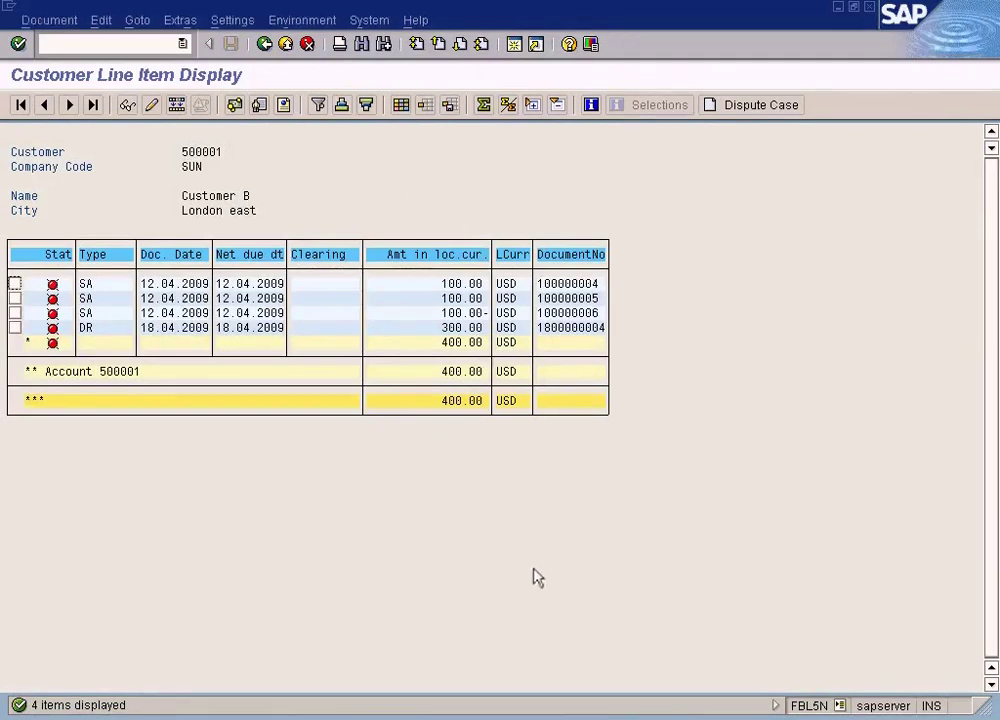
{"action": "key", "text": "F3"}
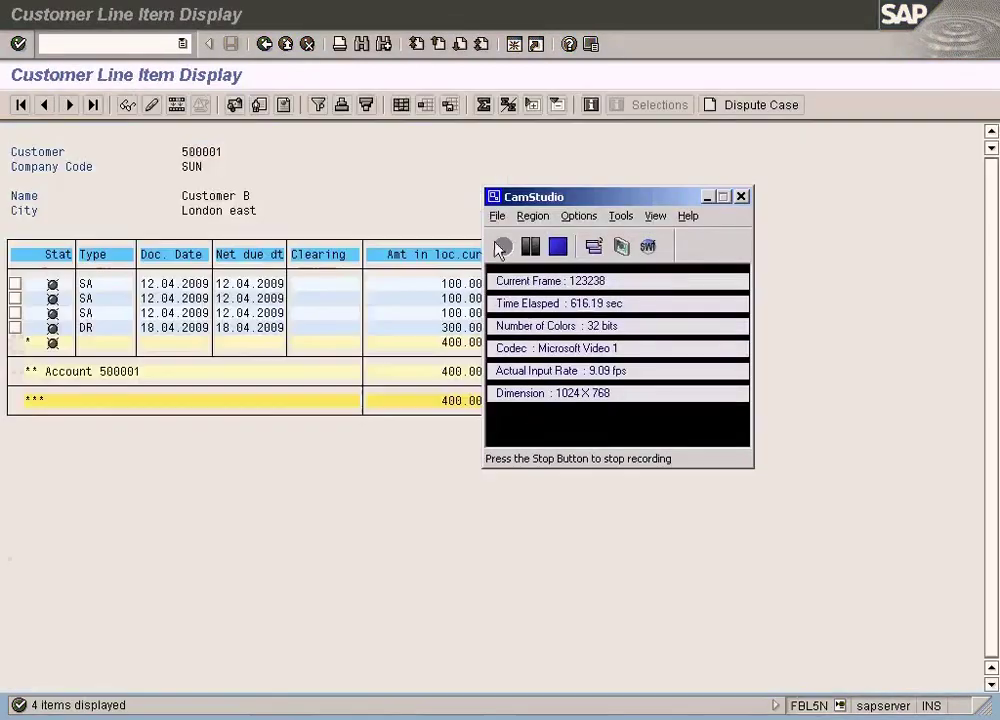
{"action": "left_click", "coordinate": [502, 246]}
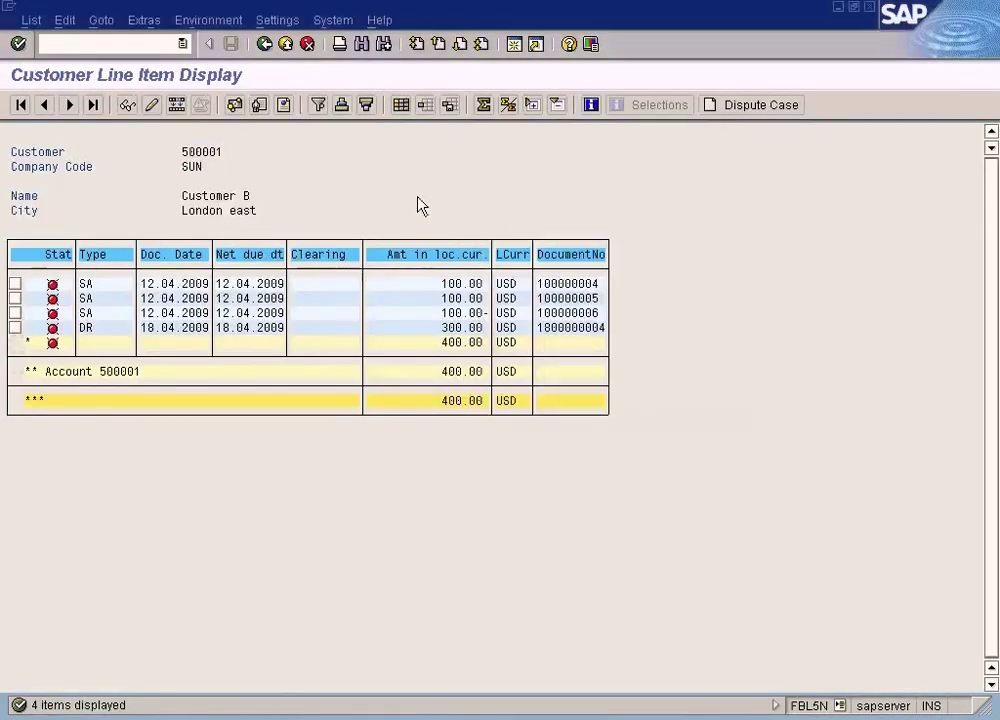
{"action": "left_click", "coordinate": [266, 45]}
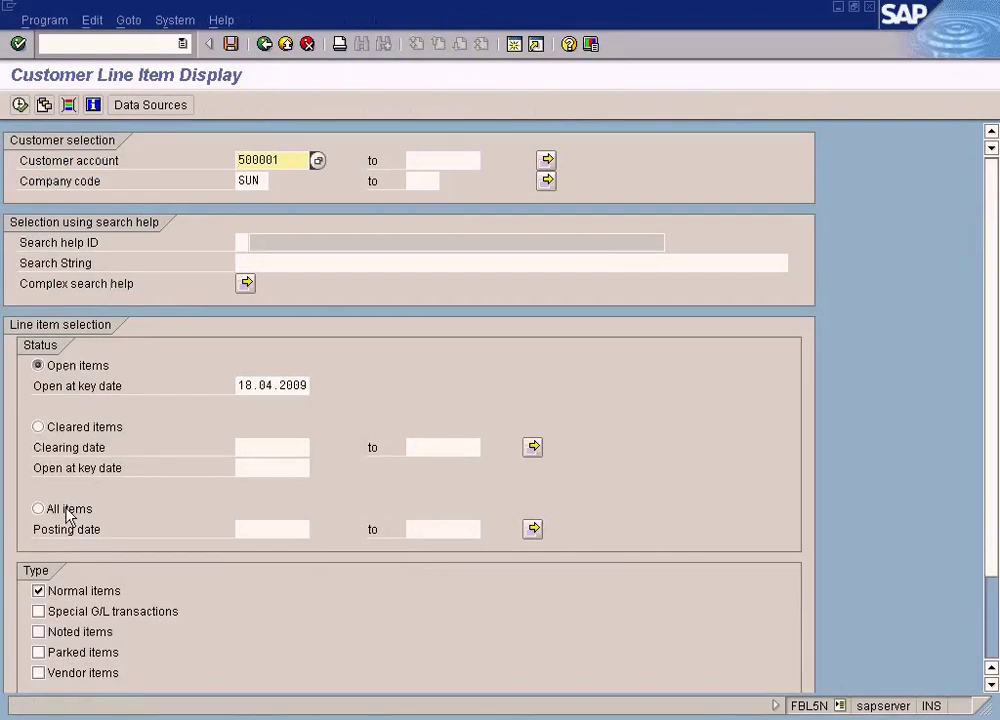
{"action": "left_click", "coordinate": [20, 105]}
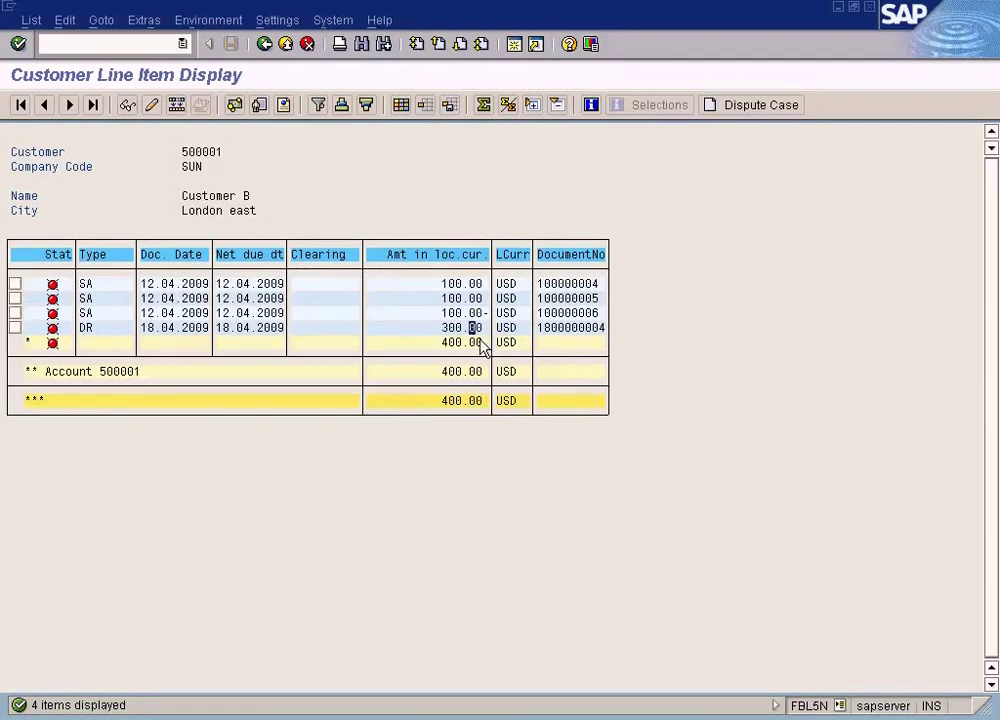
{"action": "left_click", "coordinate": [446, 332]}
Change the line item selection to all items and display Customer B's list
{"action": "left_click", "coordinate": [265, 44]}
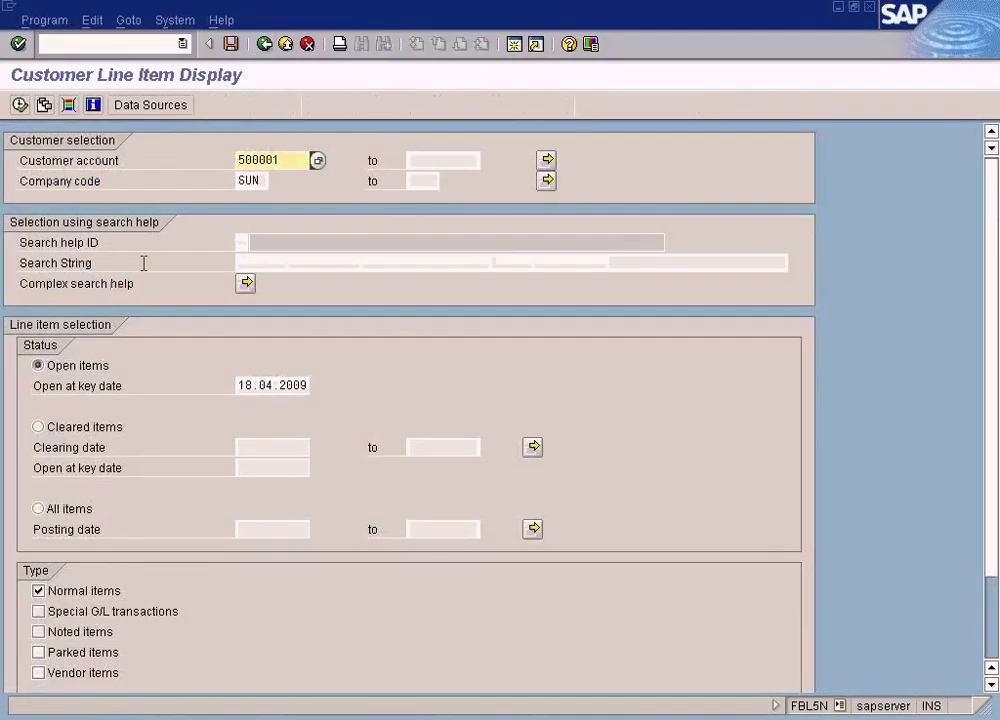
{"action": "left_click", "coordinate": [53, 510]}
{"action": "left_click", "coordinate": [19, 105]}
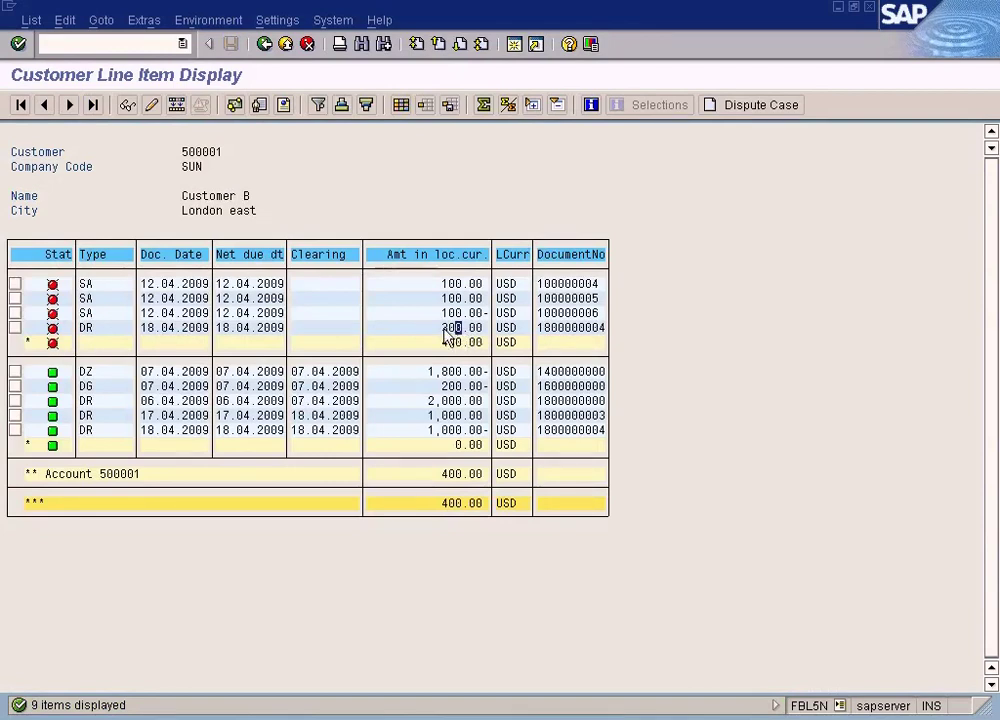
Switch to the Paint sketch, mark the $300 amount under Customer A, and return to the SAP line item list
{"action": "key", "text": "alt+Tab"}
{"action": "left_click_drag", "start_coordinate": [80, 193], "coordinate": [132, 246]}
{"action": "left_click", "coordinate": [566, 712]}
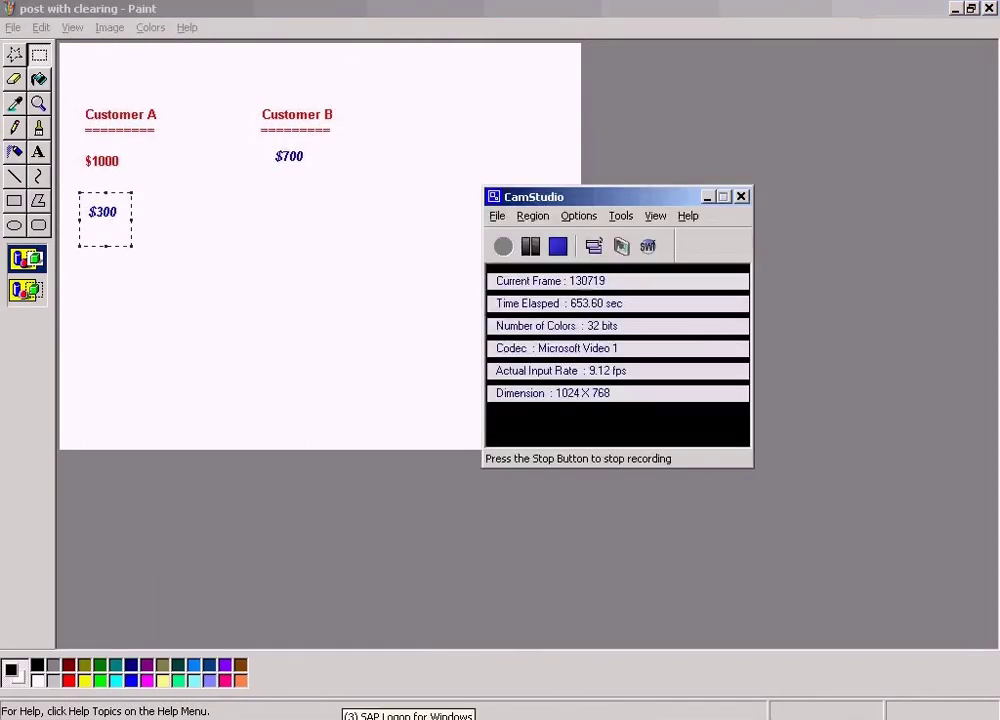
{"action": "left_click", "coordinate": [350, 716]}
{"action": "left_click", "coordinate": [349, 679]}
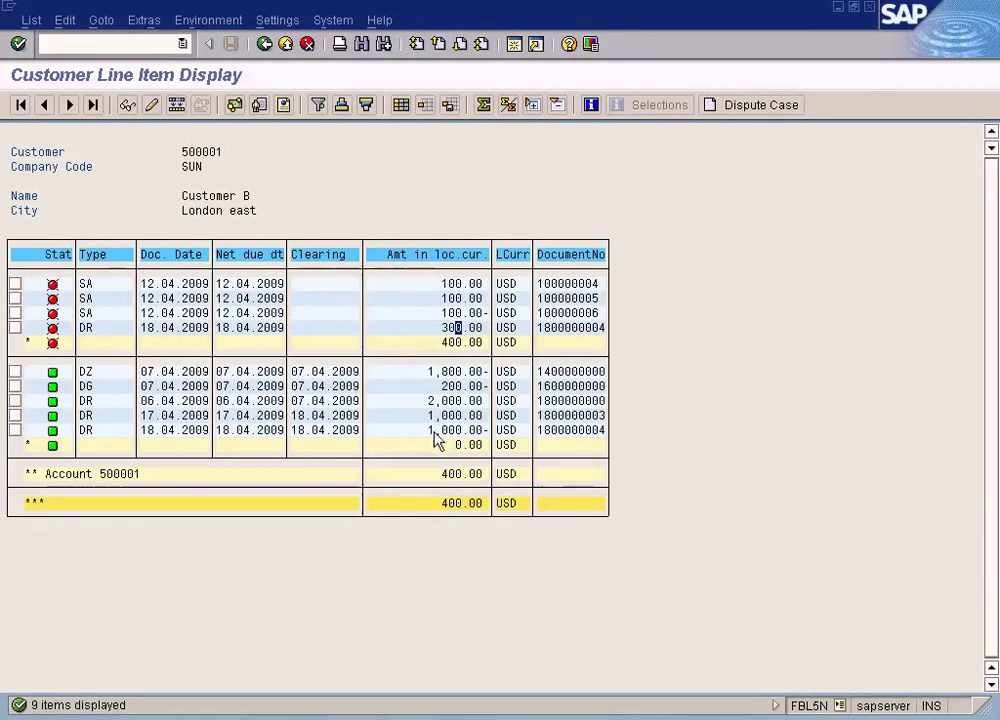
Check the two cleared 1,000.00 USD items of Customer B and compare them with the Paint sketch
{"action": "left_click", "coordinate": [432, 430]}
{"action": "left_click", "coordinate": [432, 416]}
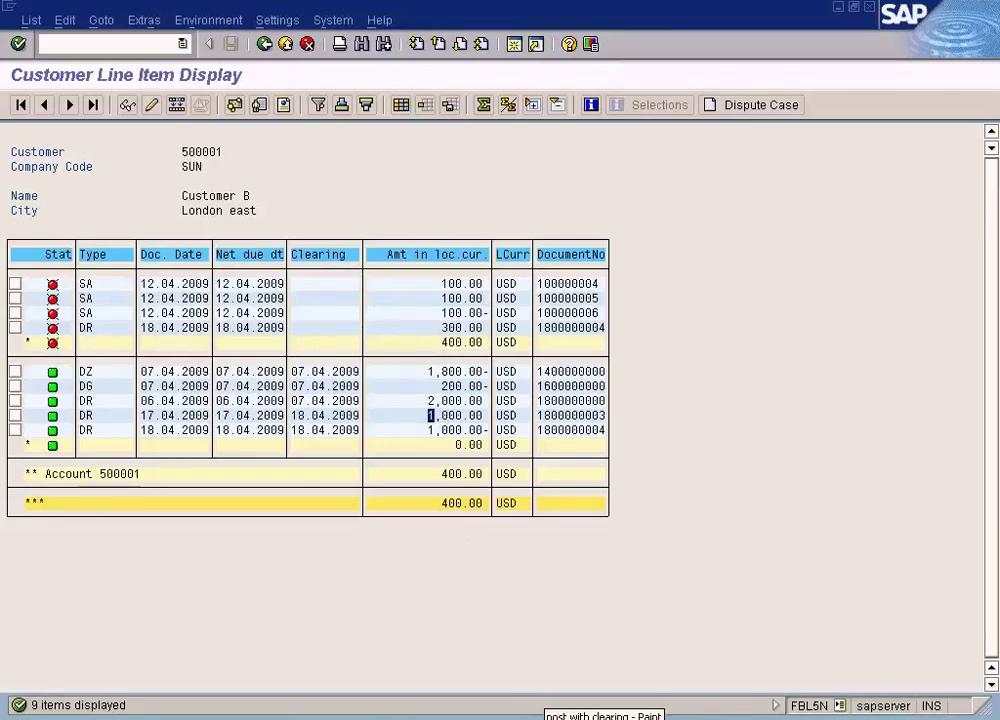
{"action": "left_click", "coordinate": [600, 716]}
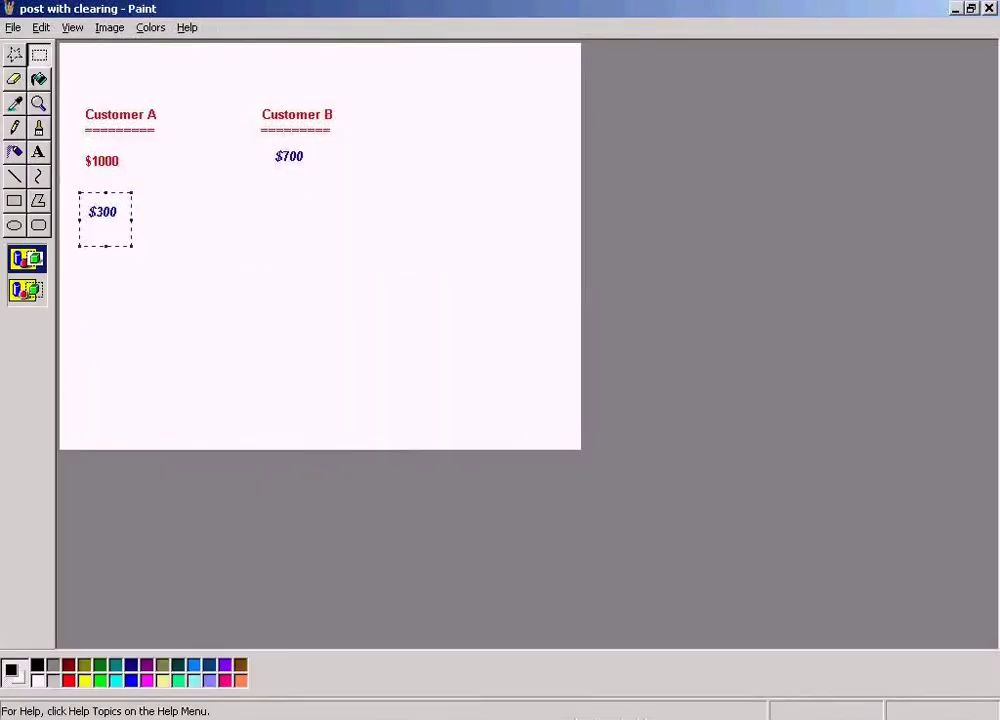
{"action": "left_click", "coordinate": [340, 716]}
{"action": "left_click", "coordinate": [340, 673]}
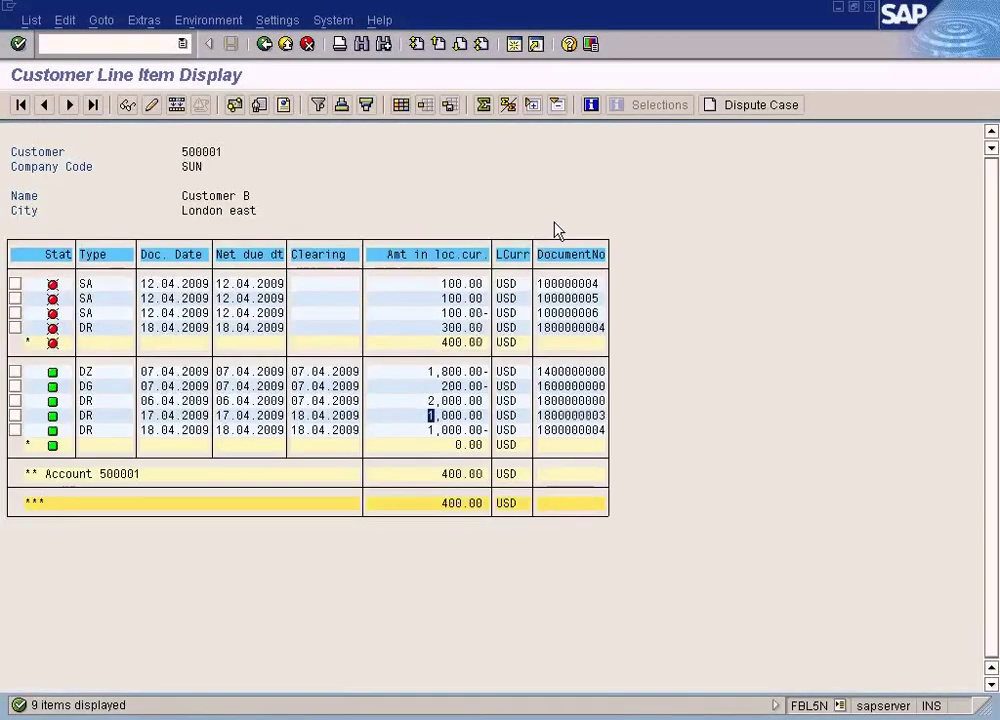
Start another SAP session and open the Accounts Receivable line item display for customers there
{"action": "left_click", "coordinate": [516, 52]}
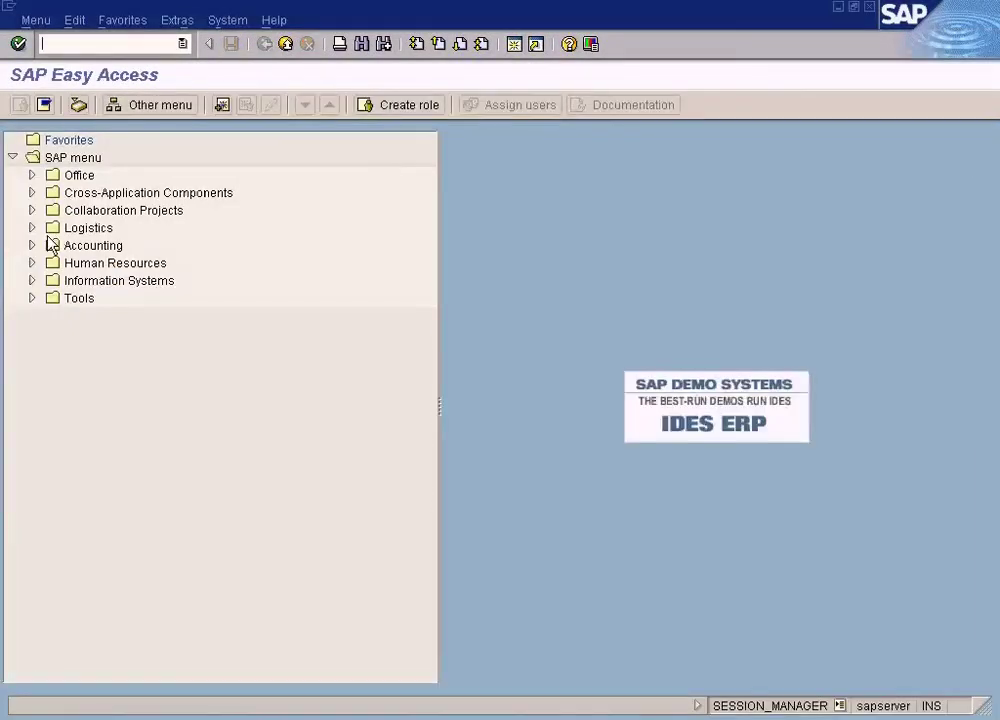
{"action": "left_click", "coordinate": [32, 246]}
{"action": "left_click", "coordinate": [51, 263]}
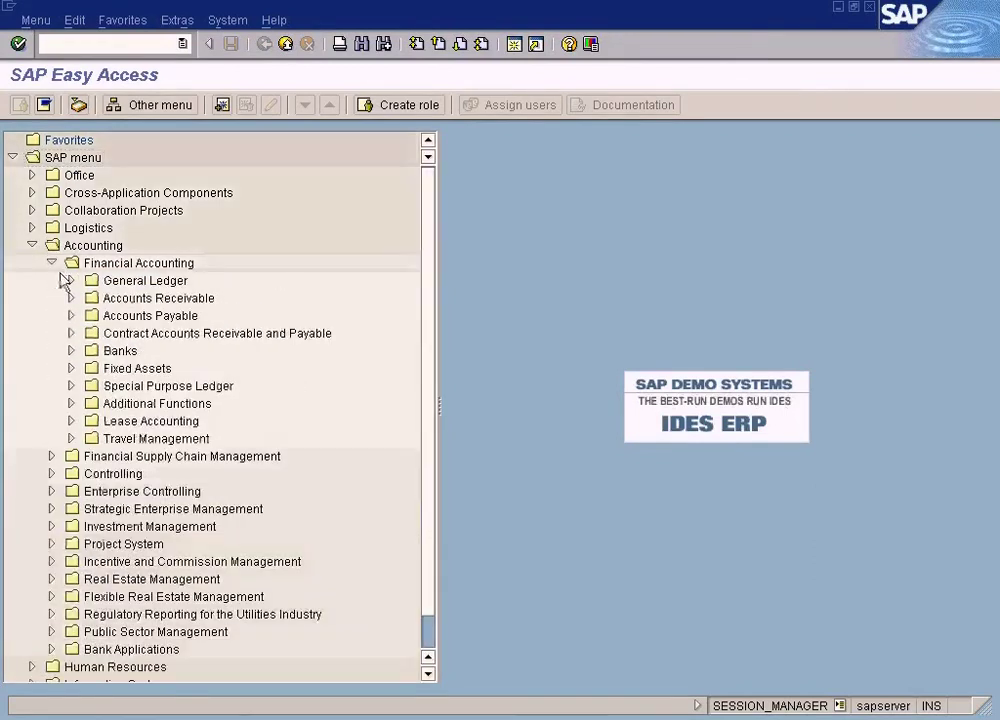
{"action": "left_click", "coordinate": [70, 281]}
{"action": "left_click", "coordinate": [71, 283]}
{"action": "left_click", "coordinate": [71, 298]}
{"action": "left_click", "coordinate": [91, 369]}
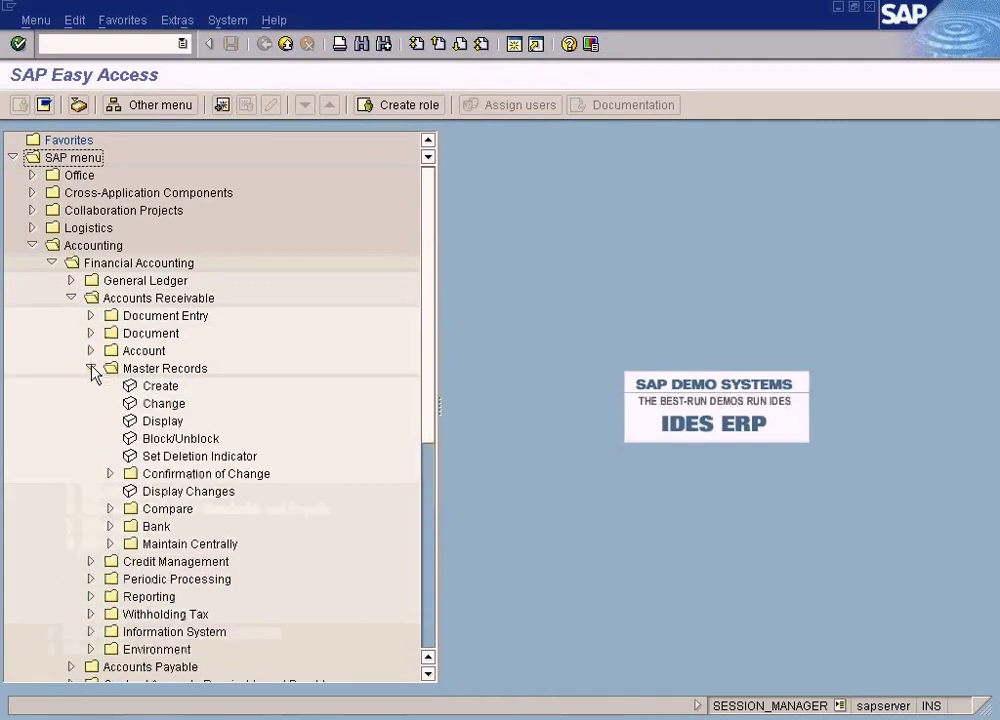
{"action": "left_click", "coordinate": [91, 369]}
{"action": "left_click", "coordinate": [91, 351]}
{"action": "left_click", "coordinate": [203, 387]}
{"action": "double_click", "coordinate": [203, 388]}
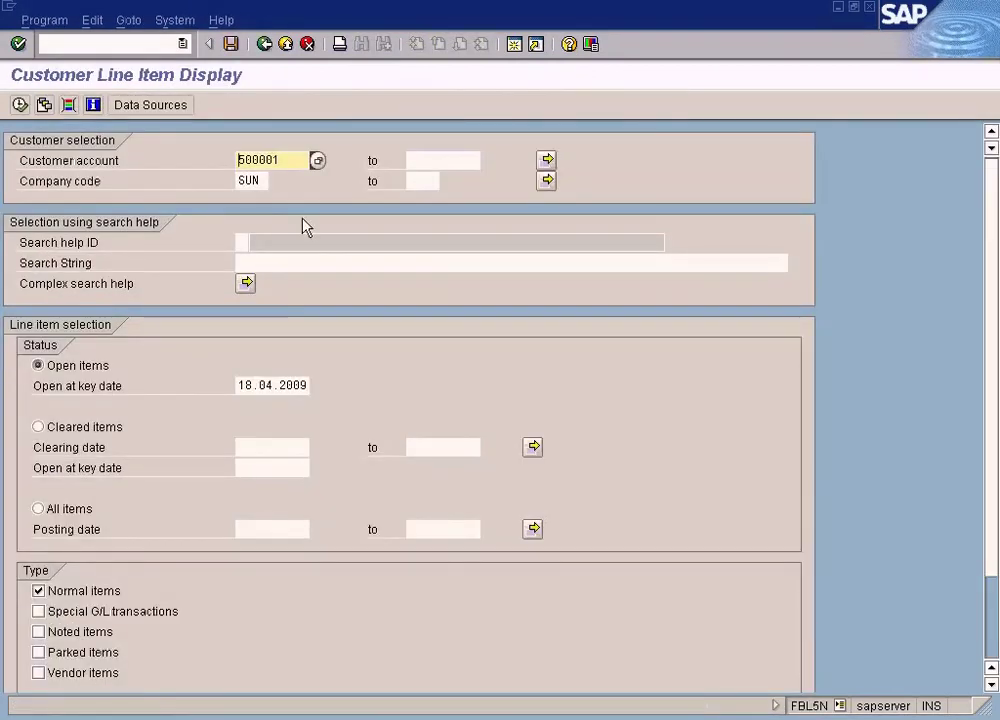
Display all items of Customer C's account in company code SUN and check the open 700.00 USD item
{"action": "left_click", "coordinate": [305, 160]}
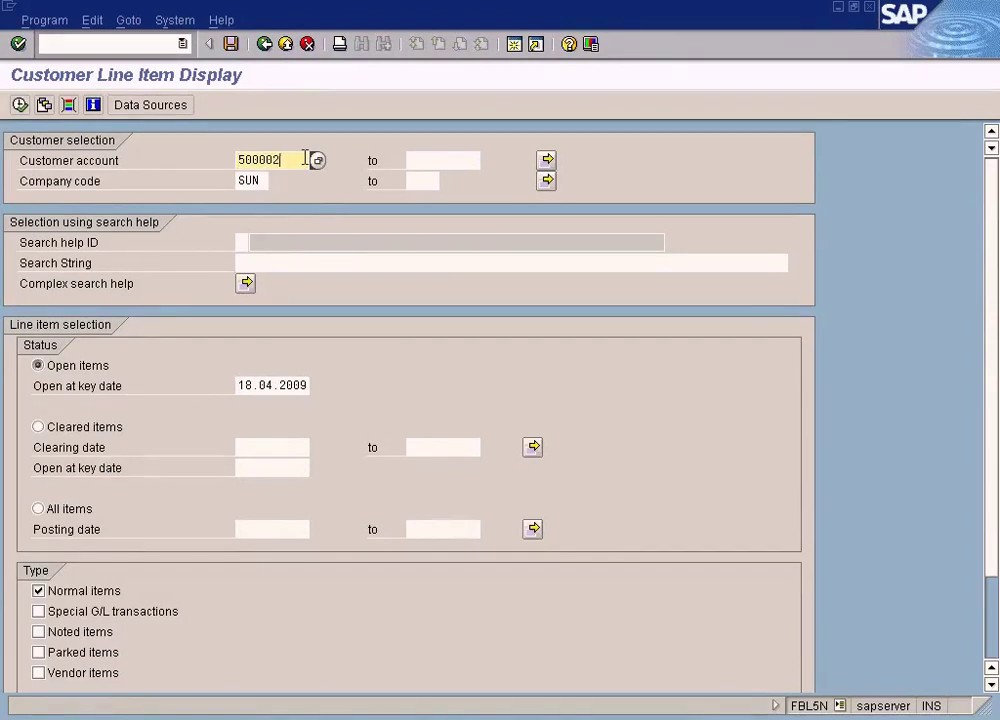
{"action": "left_click", "coordinate": [38, 509]}
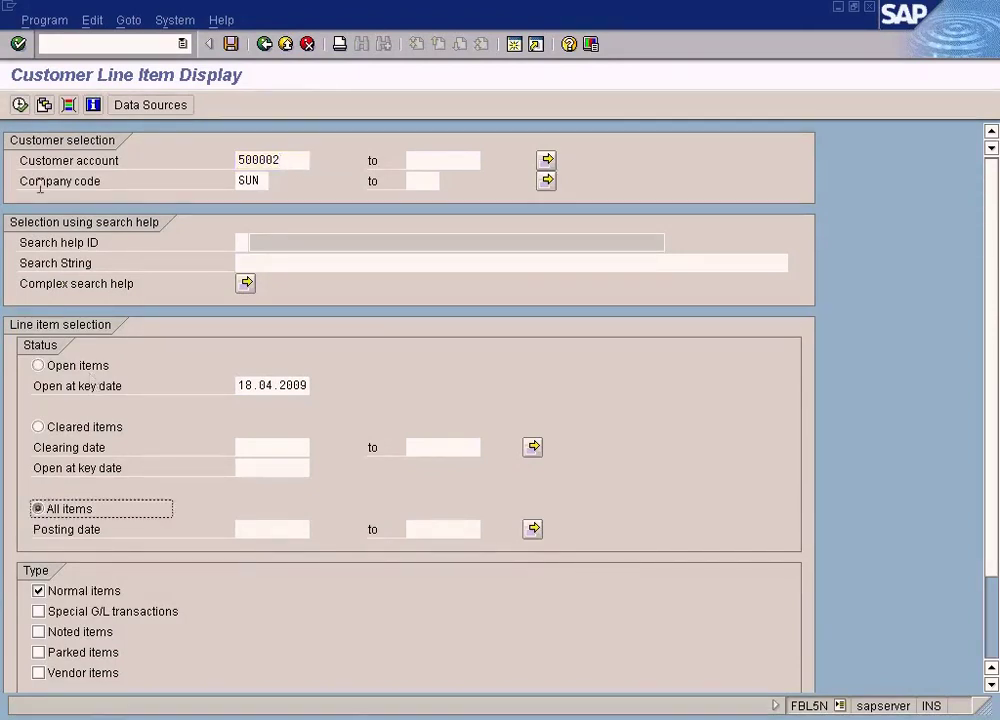
{"action": "left_click", "coordinate": [19, 104]}
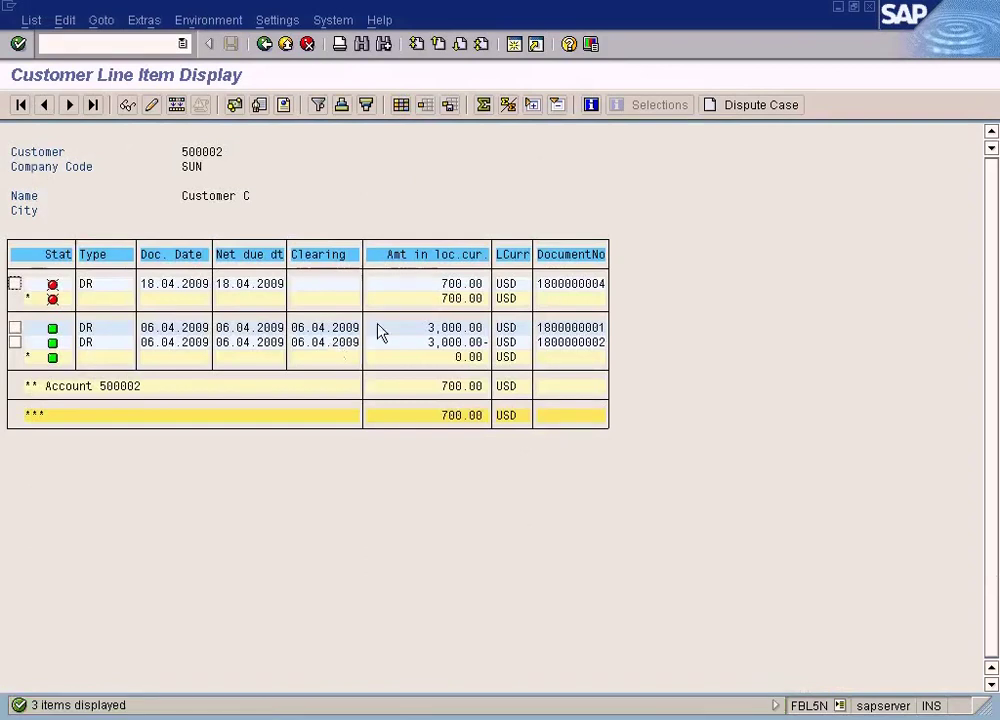
{"action": "left_click", "coordinate": [451, 286]}
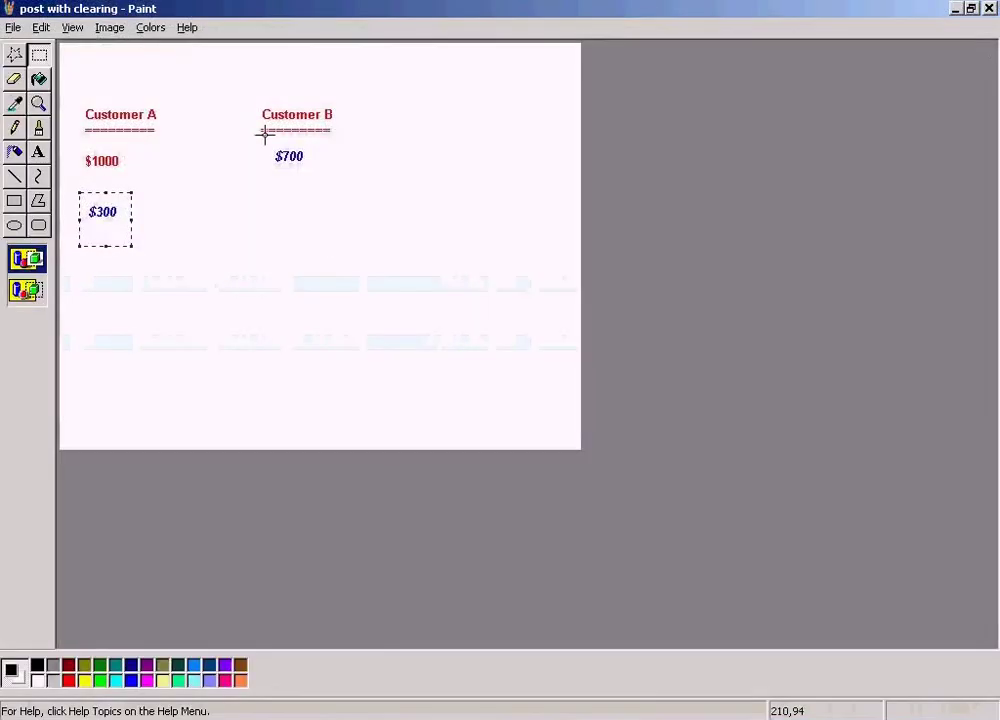
Mark the $700, $300 and $1000 amounts in the Paint sketch for comparison, and return to Customer C's SAP list
{"action": "mouse_move", "coordinate": [263, 139]}
{"action": "left_mouse_down"}
{"action": "mouse_move", "coordinate": [348, 154]}
{"action": "mouse_move", "coordinate": [366, 174]}
{"action": "left_mouse_up"}
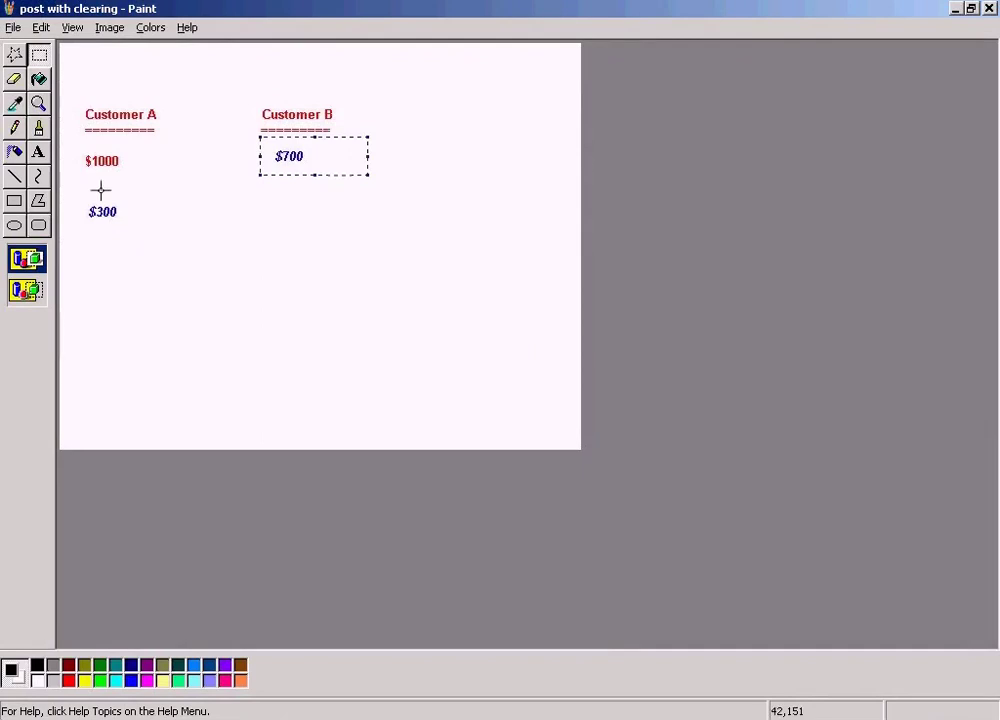
{"action": "left_click_drag", "start_coordinate": [83, 189], "coordinate": [145, 241]}
{"action": "left_click_drag", "start_coordinate": [75, 142], "coordinate": [161, 192]}
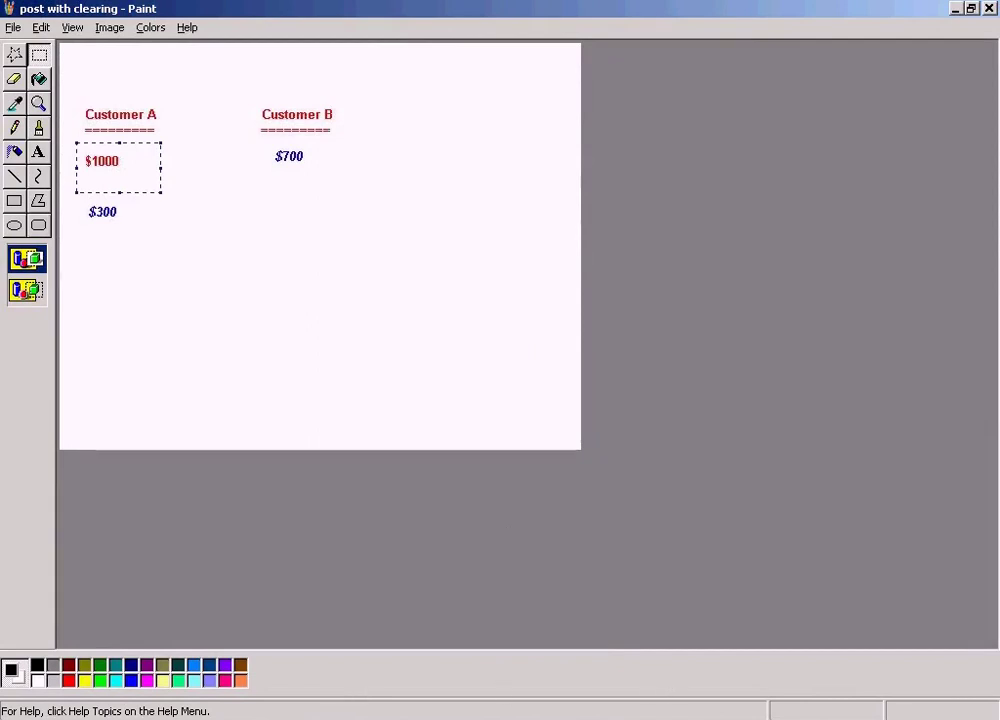
{"action": "left_click", "coordinate": [343, 714]}
{"action": "left_click", "coordinate": [350, 672]}
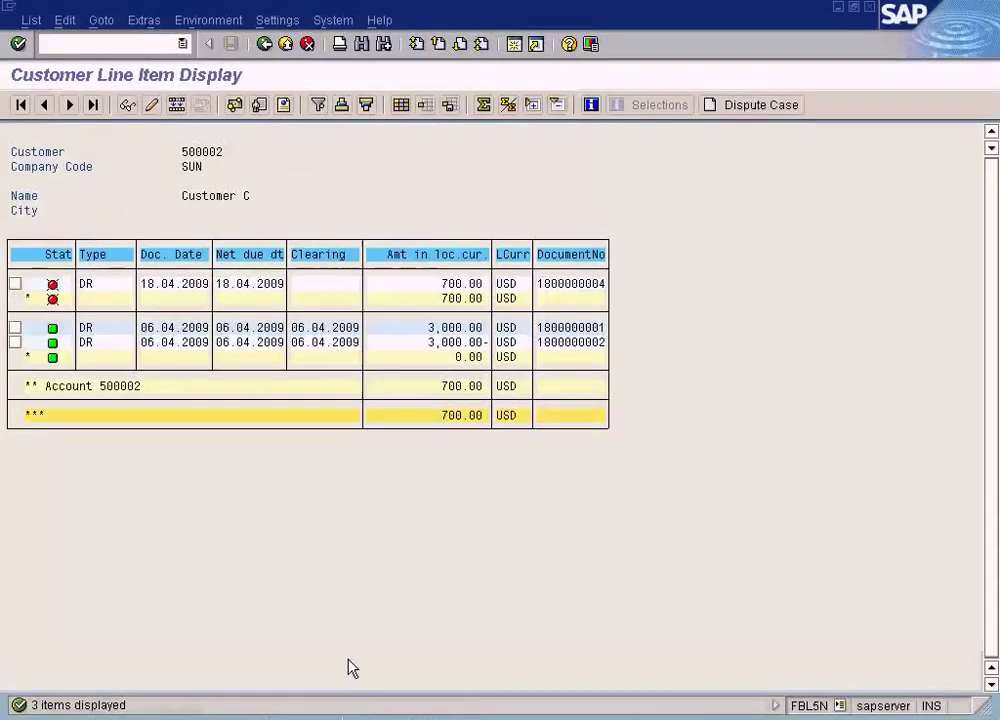